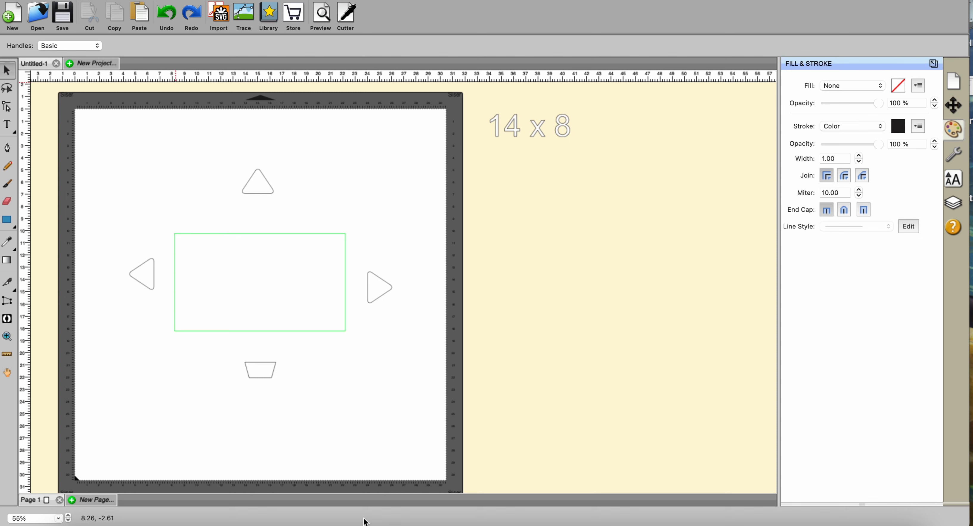
# Step: Lock the green rectangle in the middle of the mat
pyautogui.click(253, 234)
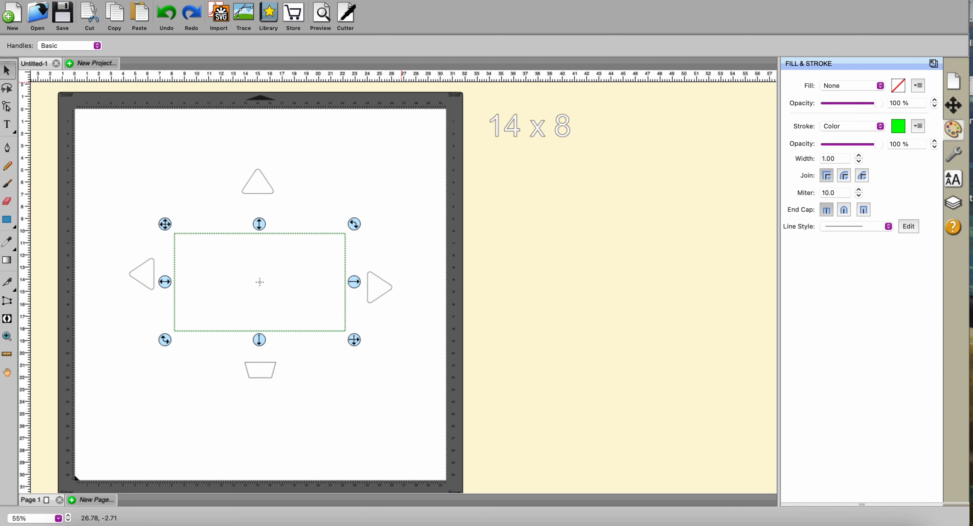
pyautogui.click(179, 0)
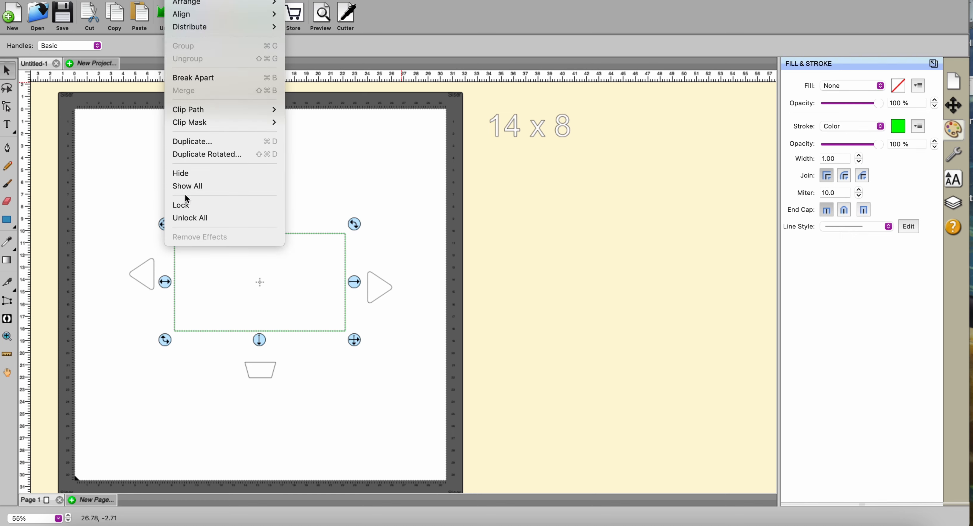
pyautogui.click(185, 204)
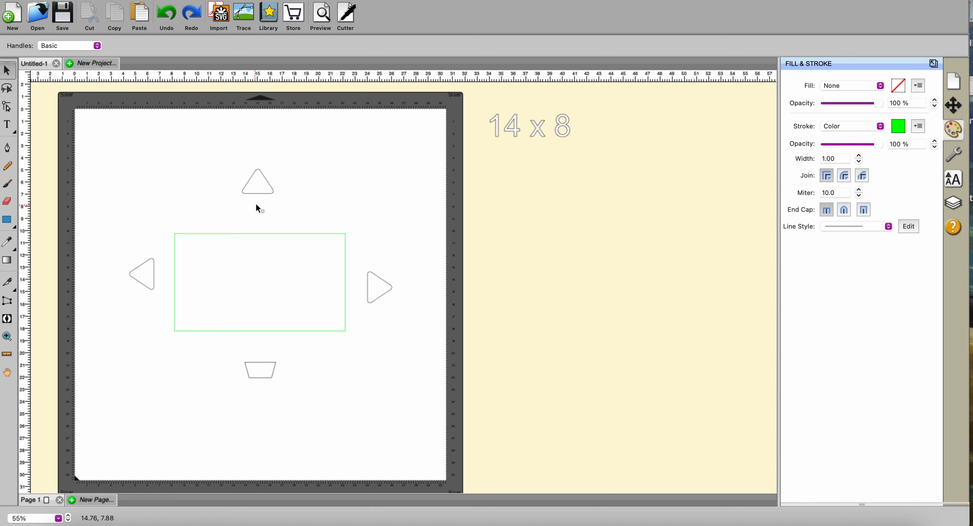
# Step: Scale the upper triangle proportionally to 14 cm wide and place its base along the green rectangle's upper edge
pyautogui.click(266, 198)
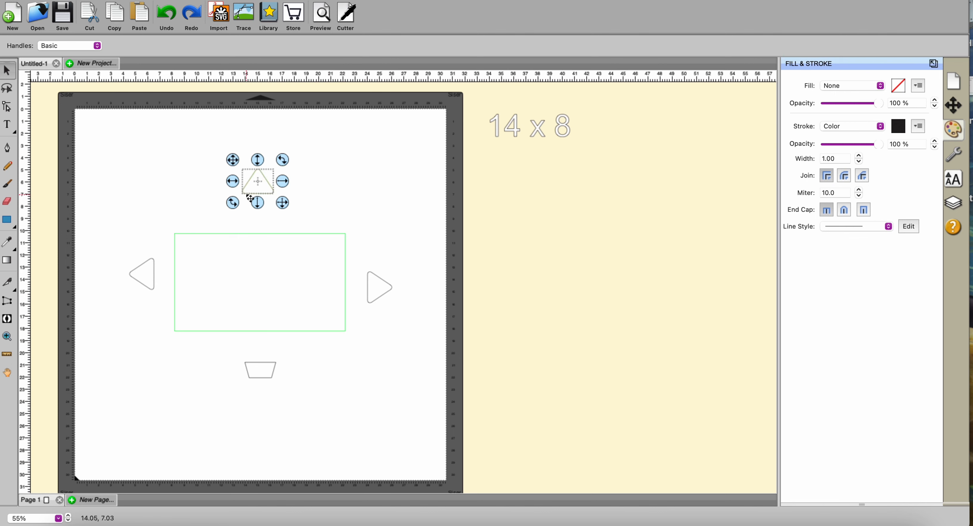
pyautogui.click(949, 107)
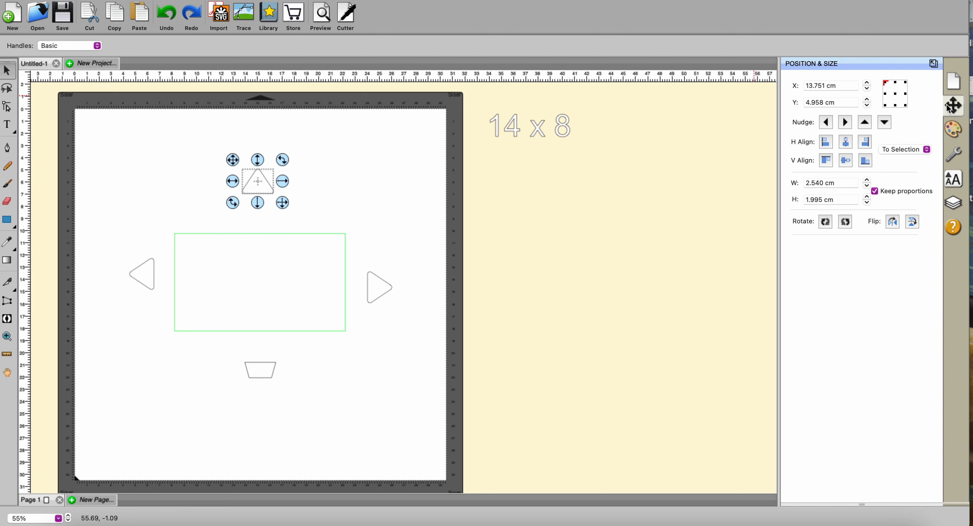
pyautogui.tripleClick(846, 182)
pyautogui.write('14')
pyautogui.press('Return')
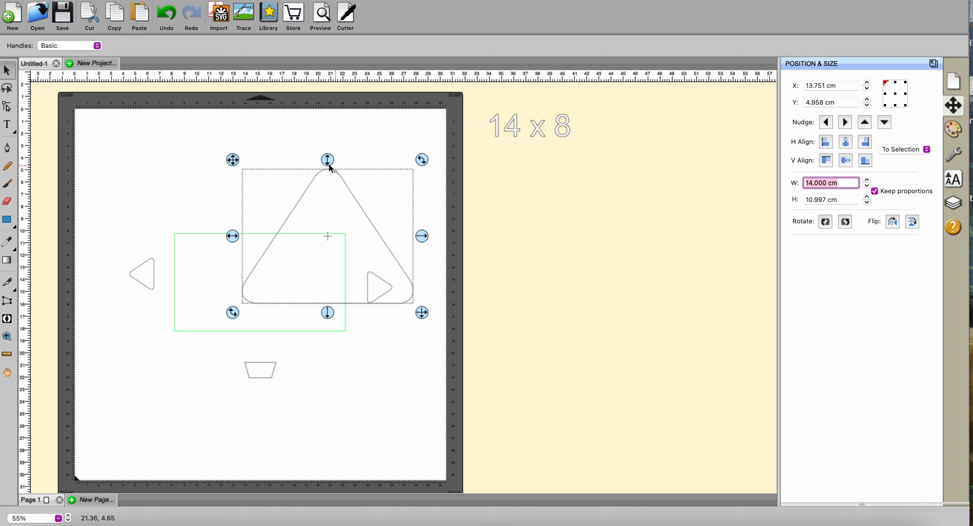
pyautogui.click(230, 159)
pyautogui.moveTo(231, 160); pyautogui.dragTo(163, 88)
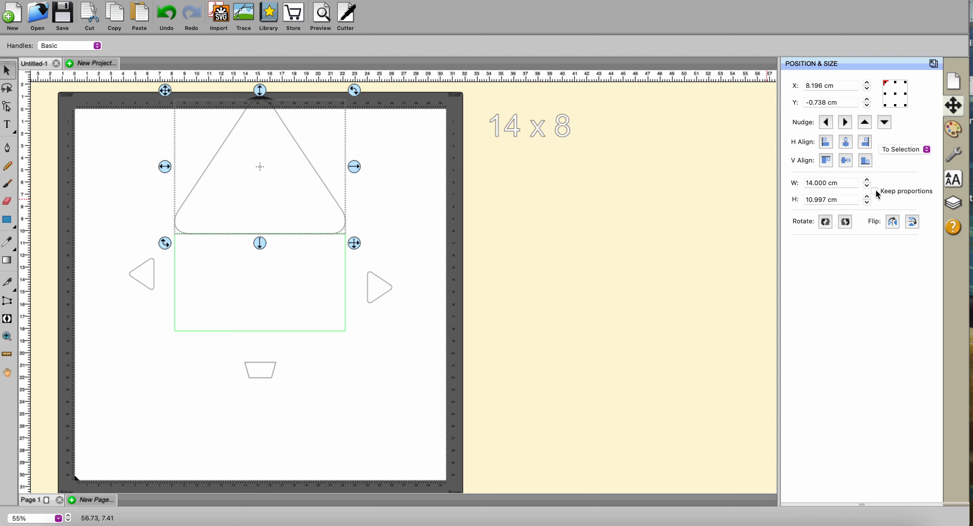
# Step: Reduce the triangle's height to 6.75 cm without keeping proportions and reposition it directly above the green rectangle
pyautogui.click(868, 205)
pyautogui.moveTo(868, 204); pyautogui.dragTo(868, 204)
pyautogui.moveTo(305, 154); pyautogui.dragTo(310, 226)
pyautogui.click(866, 197)
pyautogui.click(867, 197)
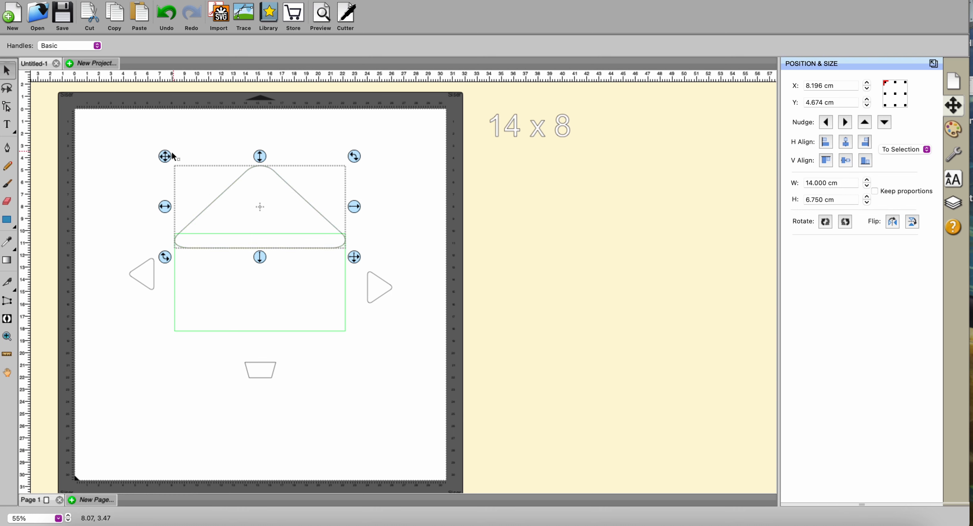
pyautogui.moveTo(165, 154); pyautogui.dragTo(163, 139)
pyautogui.click(270, 226)
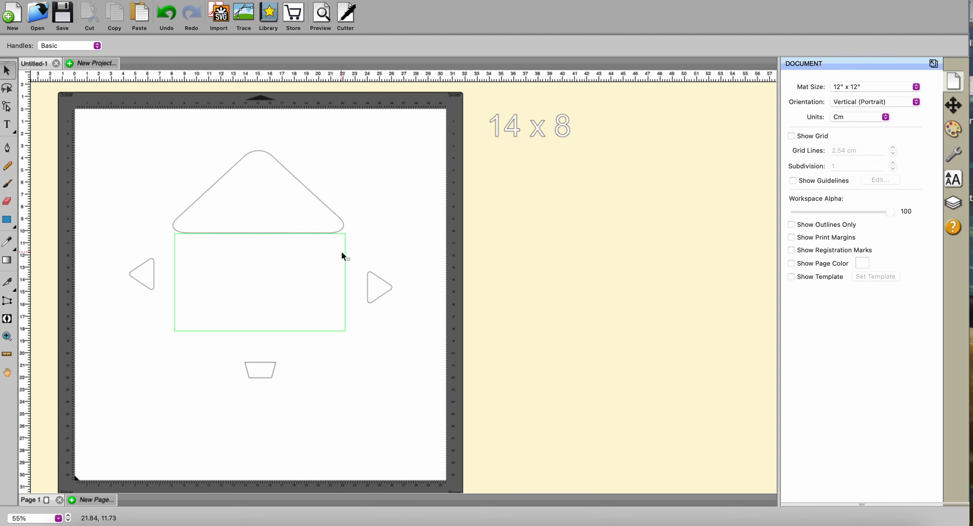
# Step: Apply the Symmetrical Mirror effect to the triangle, mirroring top to bottom with the center Y at about 10.09 cm
pyautogui.click(339, 218)
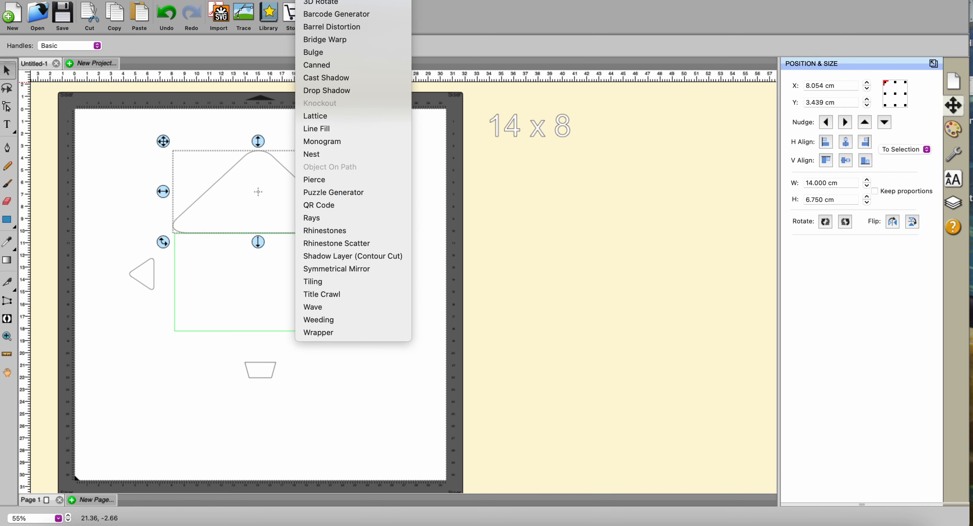
pyautogui.click(331, 269)
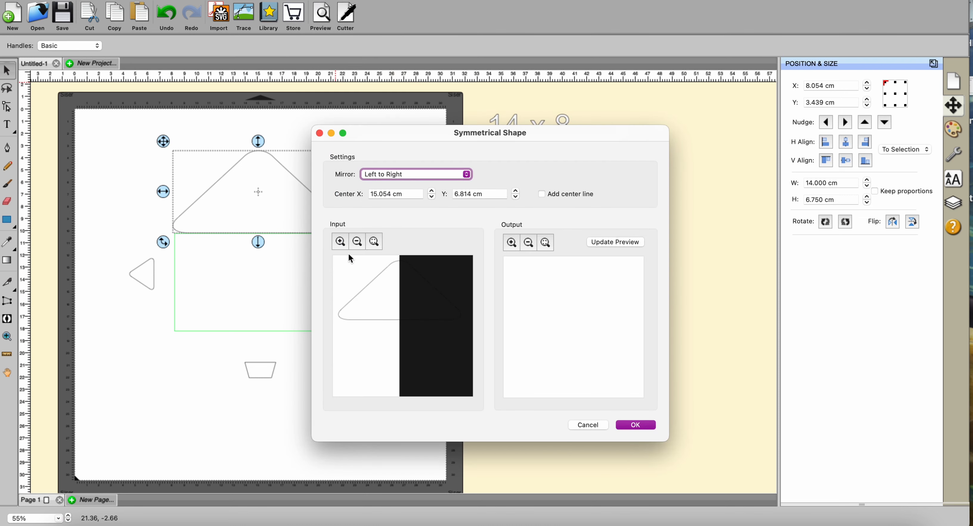
pyautogui.click(467, 175)
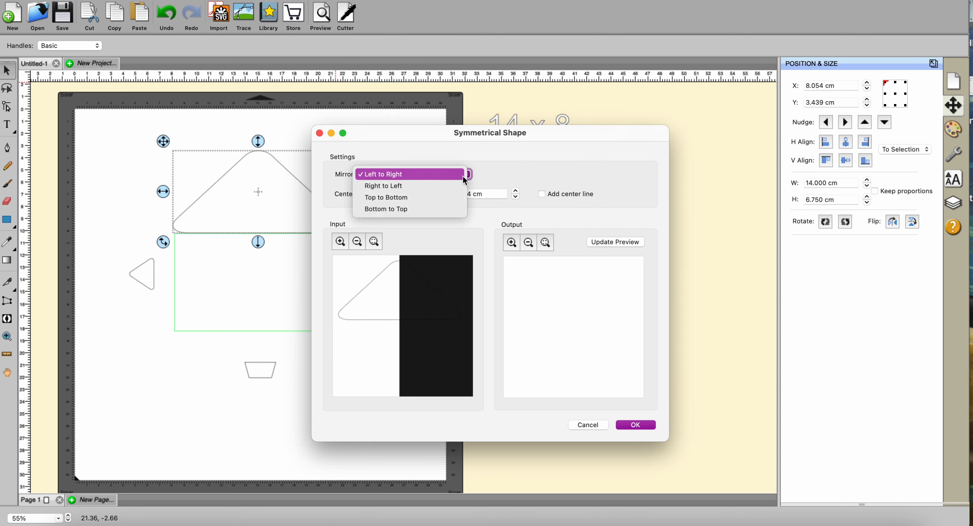
pyautogui.click(409, 199)
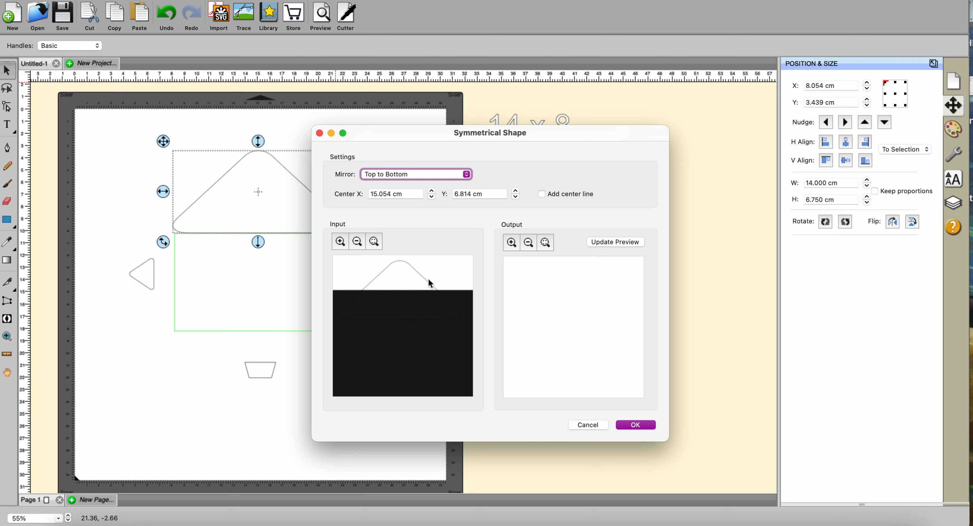
pyautogui.moveTo(429, 291); pyautogui.dragTo(433, 363)
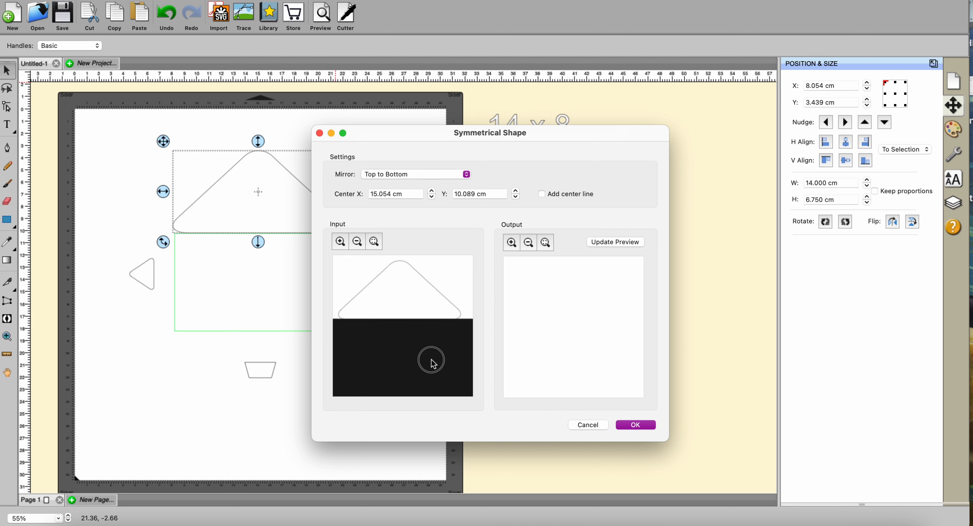
pyautogui.click(631, 244)
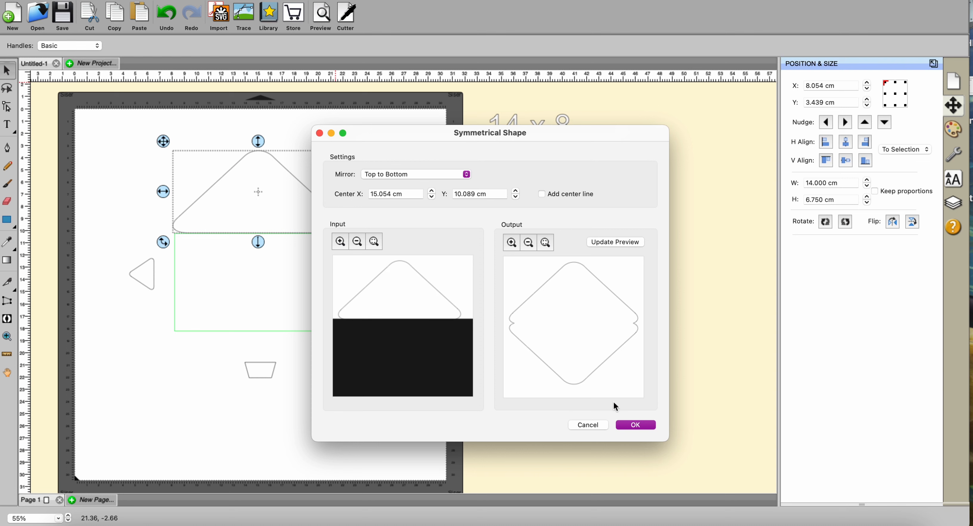
pyautogui.click(633, 424)
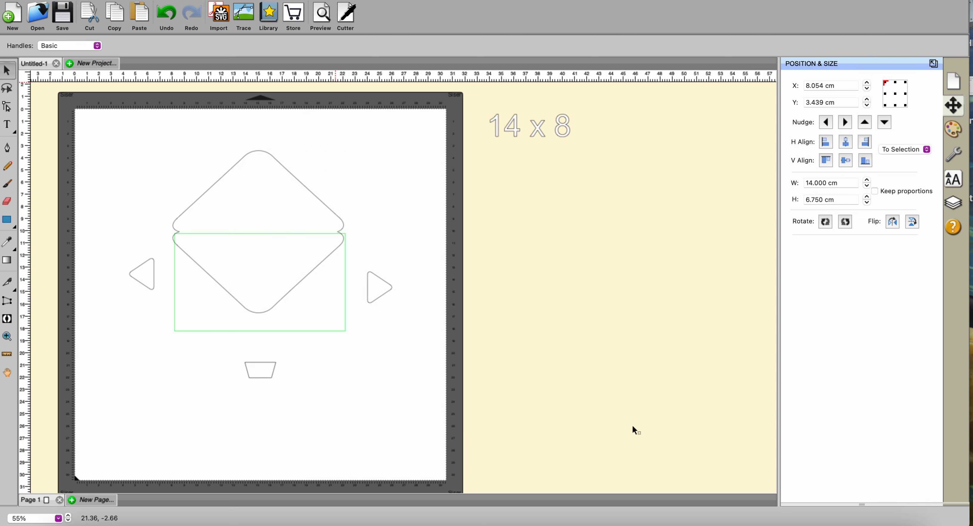
# Step: Set the mirrored diamond's height to 12.55 cm and move it down to Y 3.989 cm, centering it on the rectangle's upper edge
pyautogui.click(260, 317)
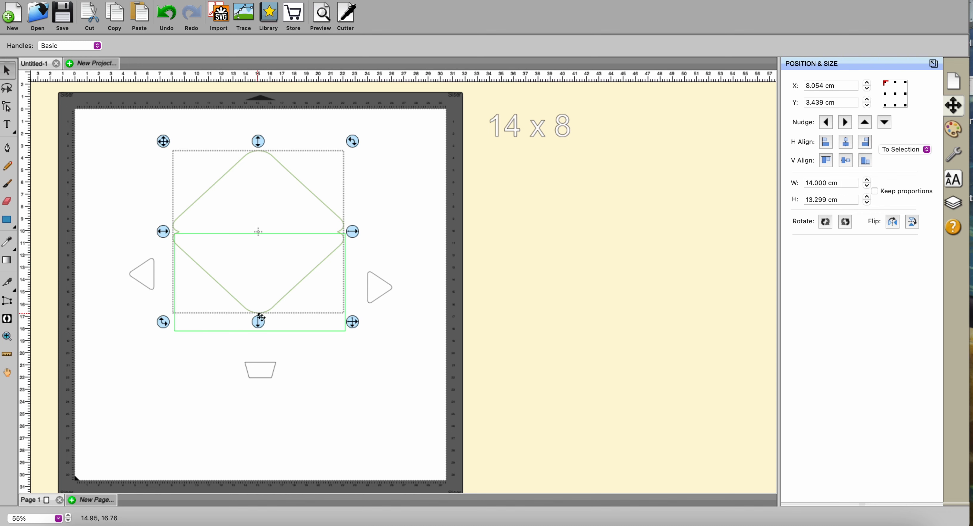
pyautogui.click(868, 203)
pyautogui.click(869, 204)
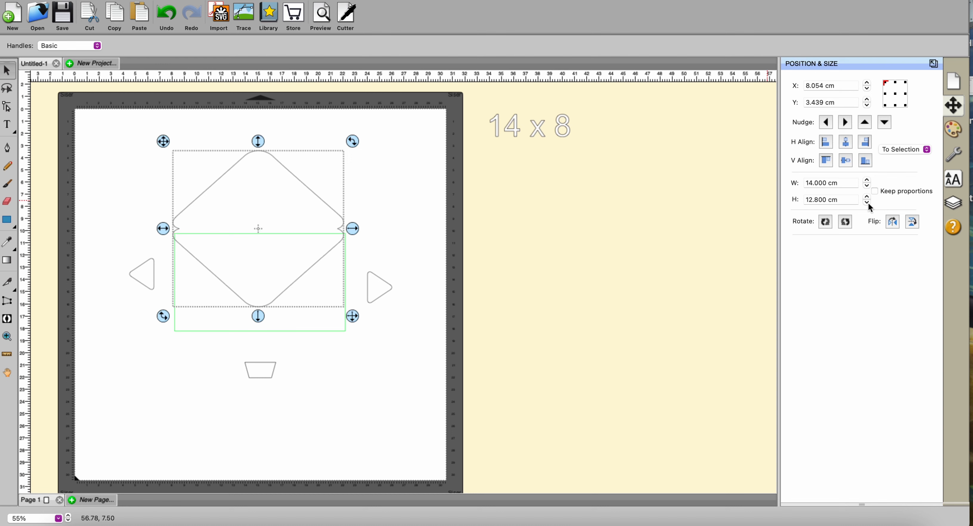
pyautogui.click(869, 202)
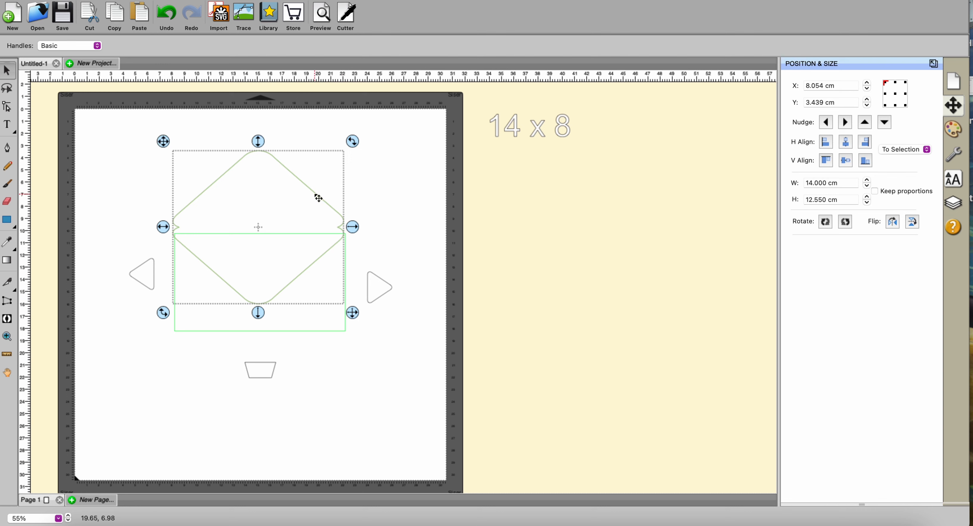
pyautogui.press('Down')
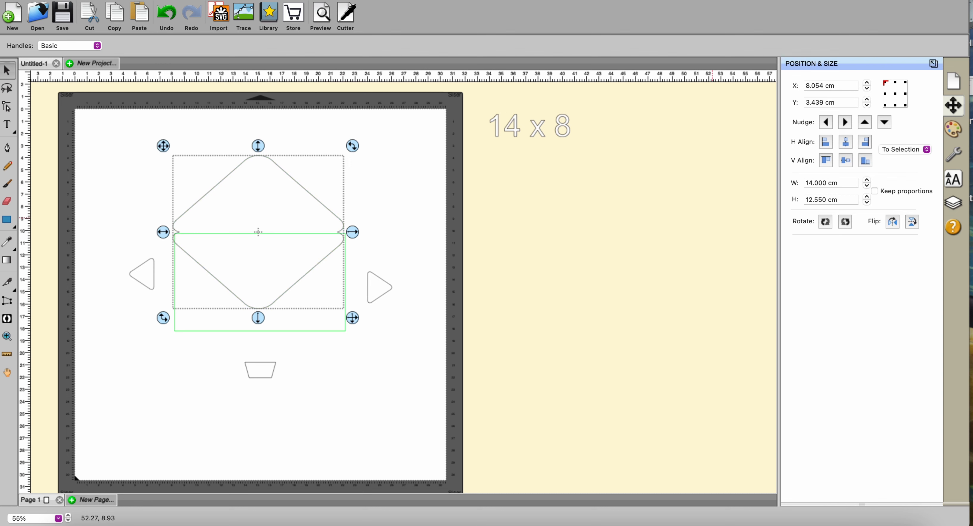
pyautogui.press('Down')
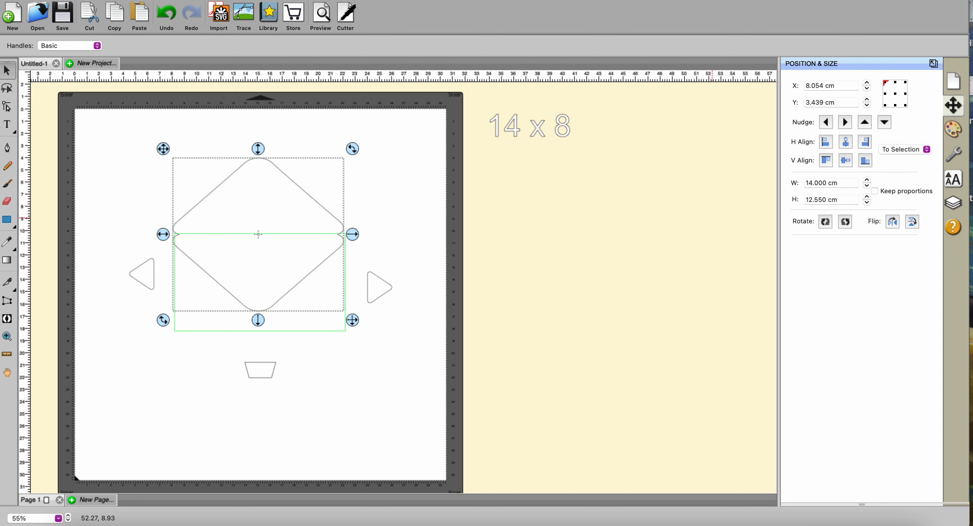
pyautogui.click(865, 121)
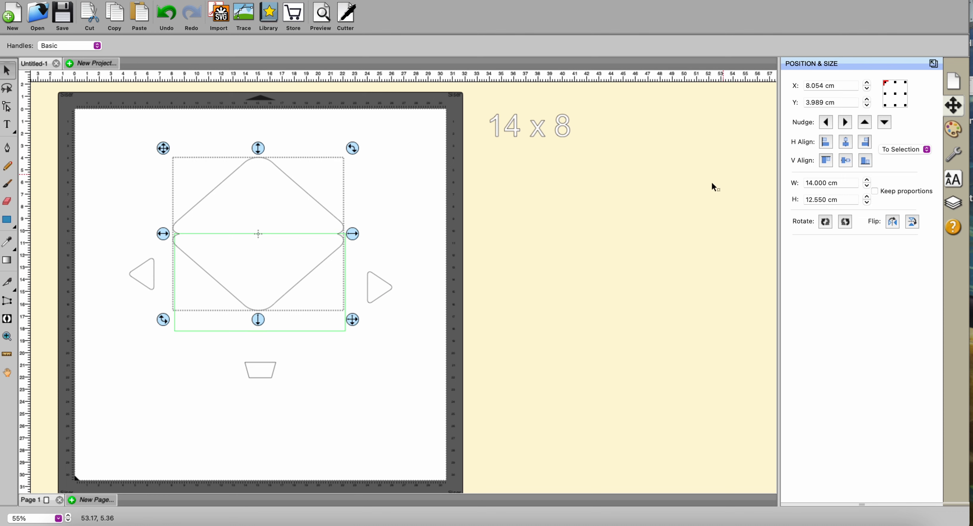
pyautogui.click(666, 211)
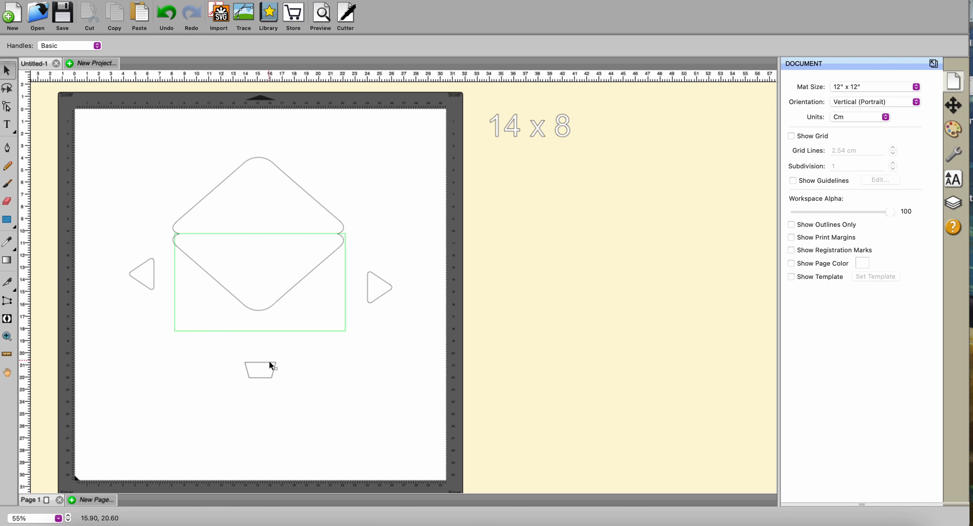
# Step: Resize the trapezoid to 14 cm wide and 4.75 cm high, with its wide edge along the green rectangle's lower edge
pyautogui.click(276, 374)
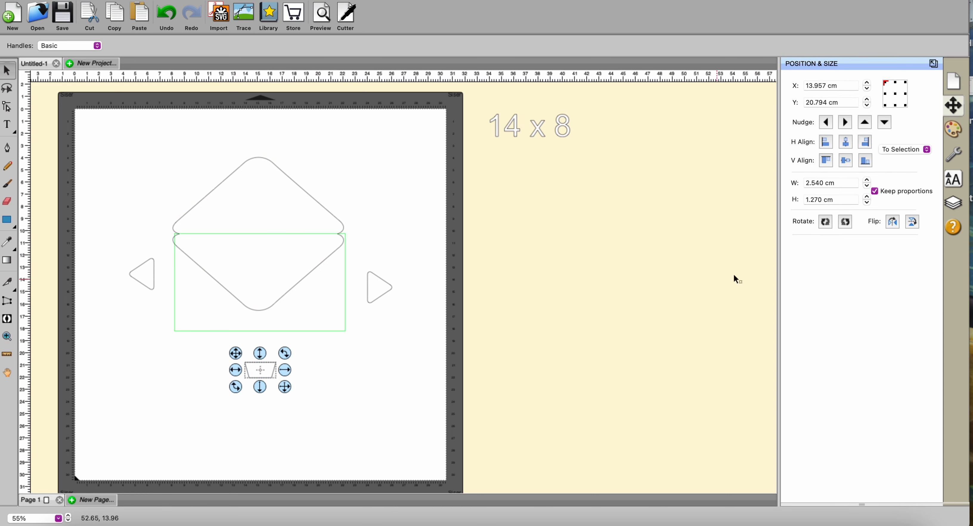
pyautogui.click(831, 182)
pyautogui.write('1')
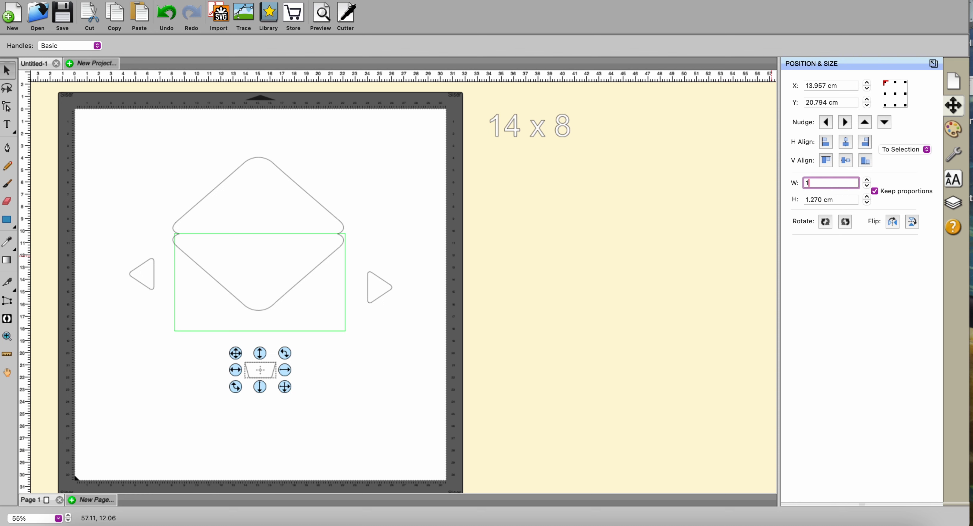
pyautogui.write('4')
pyautogui.press('Return')
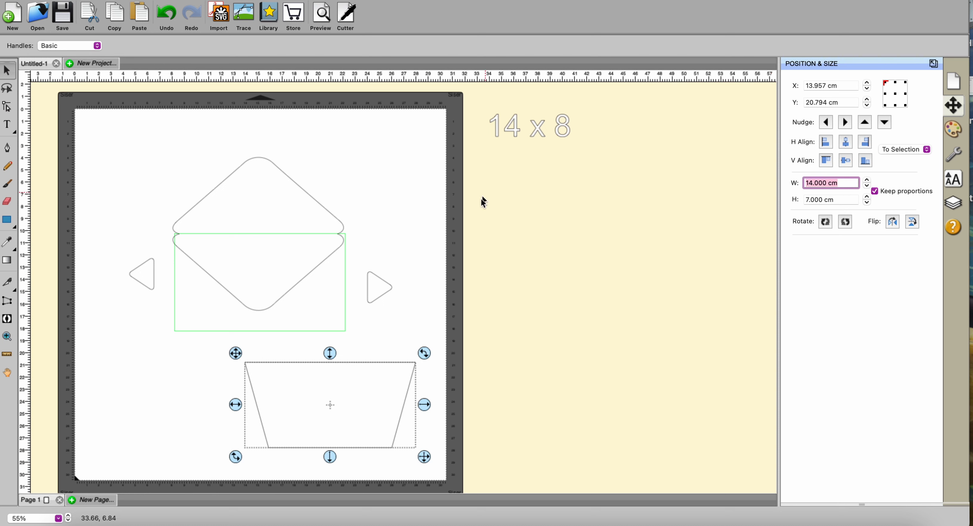
pyautogui.moveTo(235, 353); pyautogui.dragTo(166, 323)
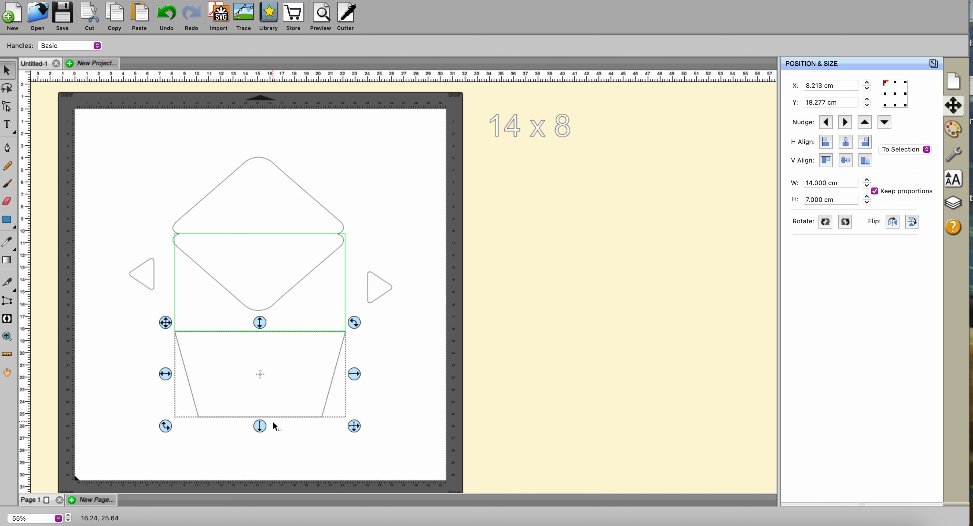
pyautogui.click(875, 191)
pyautogui.click(868, 202)
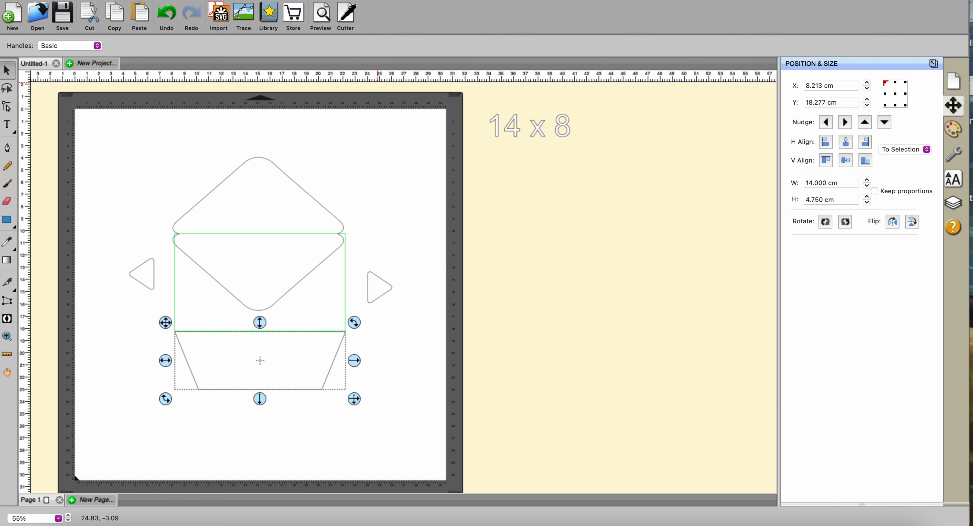
# Step: Apply the Symmetrical Mirror effect to the trapezoid, mirroring bottom to top with the center Y at about 18.38 cm
pyautogui.click(313, 0)
pyautogui.click(350, 267)
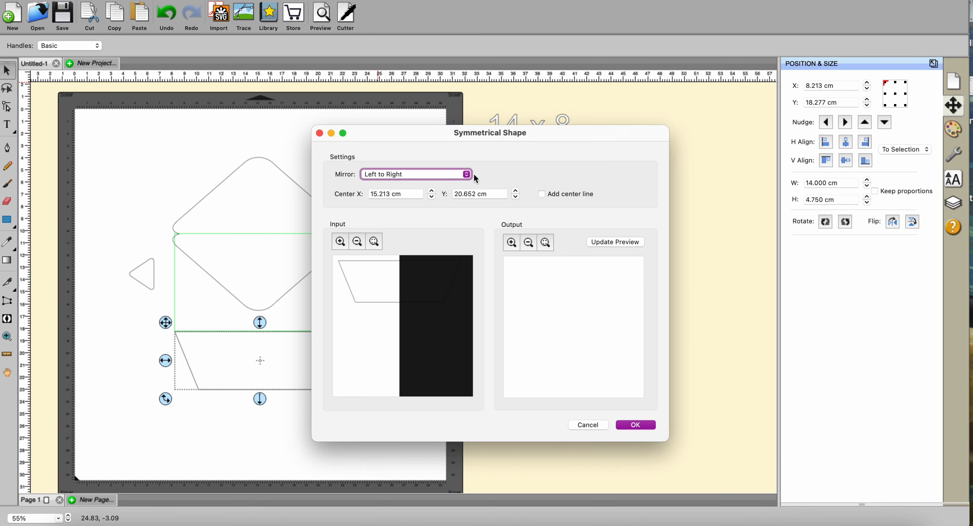
pyautogui.click(467, 176)
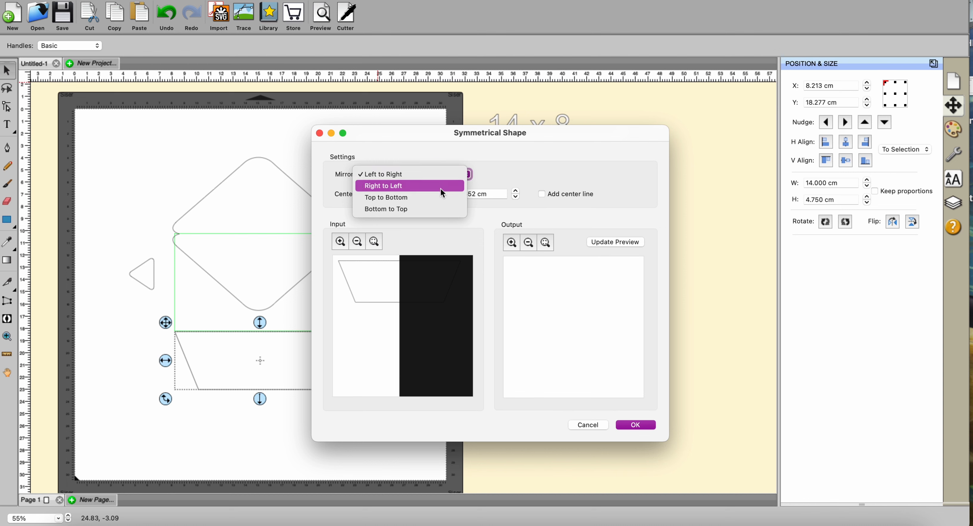
pyautogui.click(414, 211)
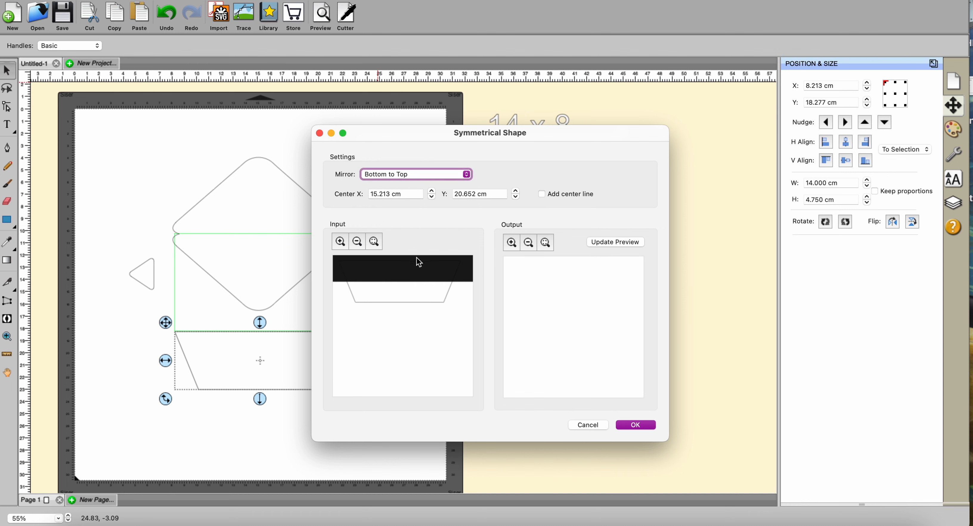
pyautogui.moveTo(417, 279); pyautogui.dragTo(411, 242)
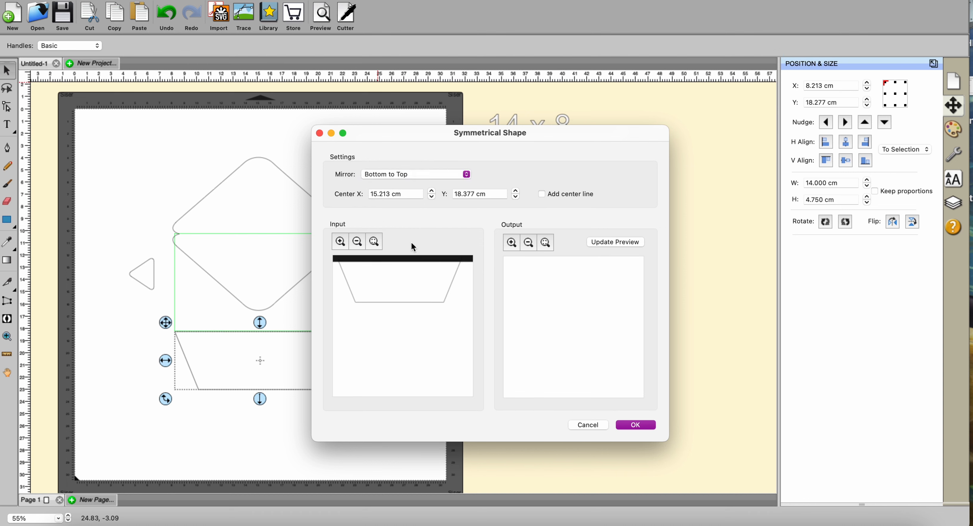
pyautogui.click(609, 242)
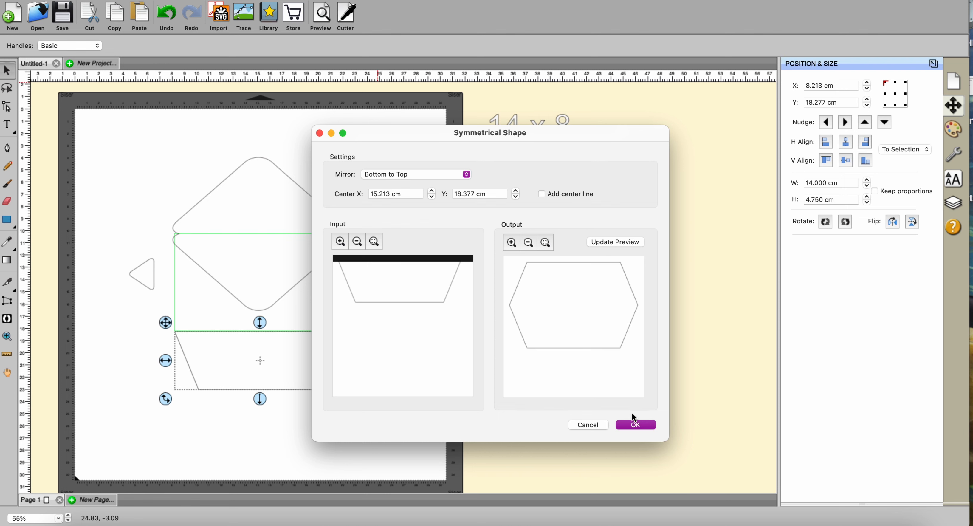
pyautogui.click(635, 426)
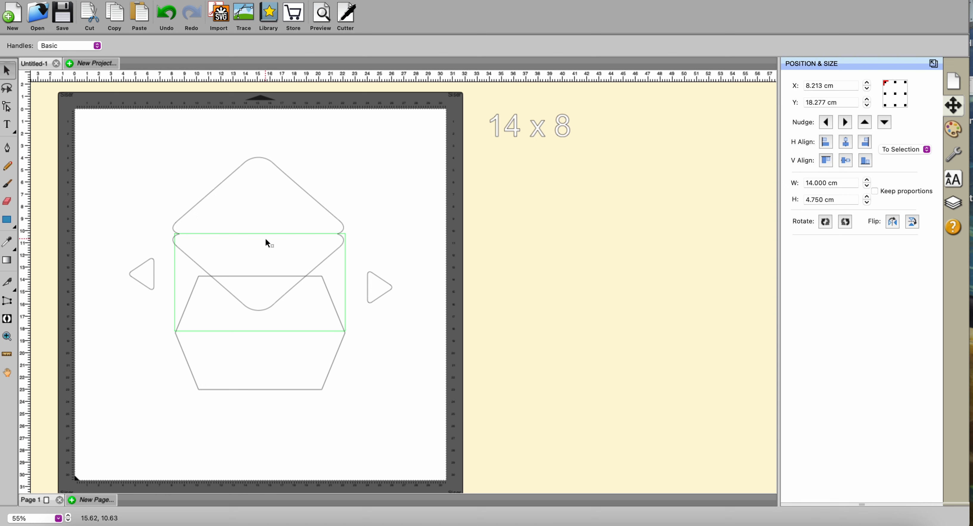
# Step: Set the mirrored trapezoid's height to 10.05 cm and move it up to Y 13.177 cm, centering it on the rectangle's lower edge
pyautogui.click(316, 280)
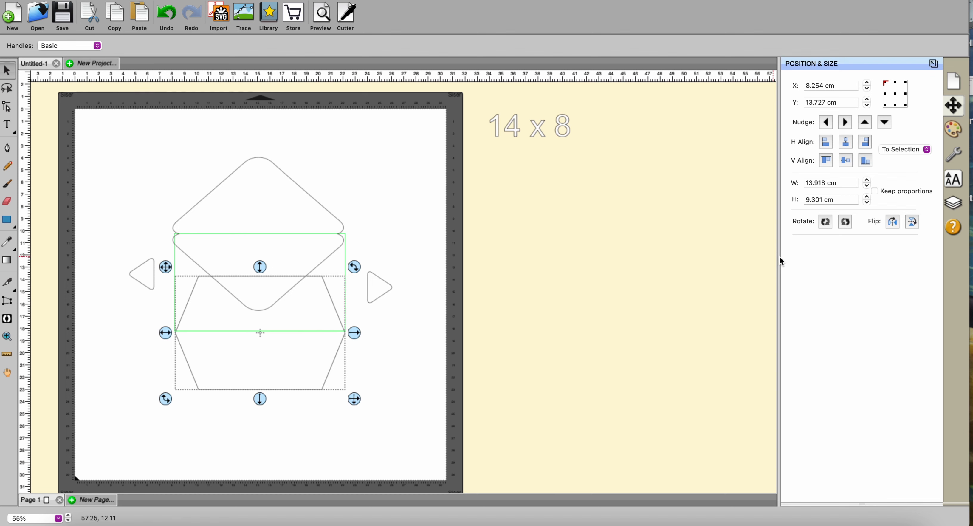
pyautogui.click(867, 196)
pyautogui.click(867, 196)
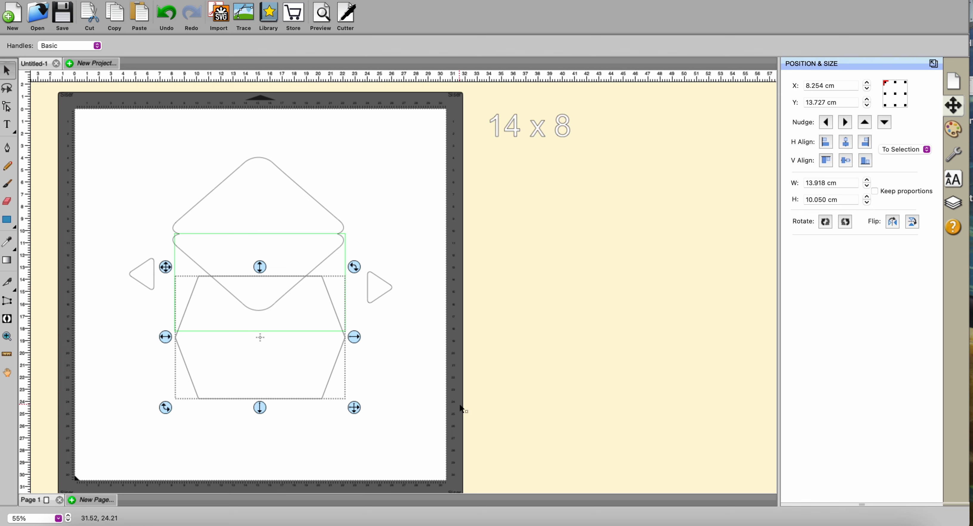
pyautogui.press('Up')
pyautogui.press('Up')
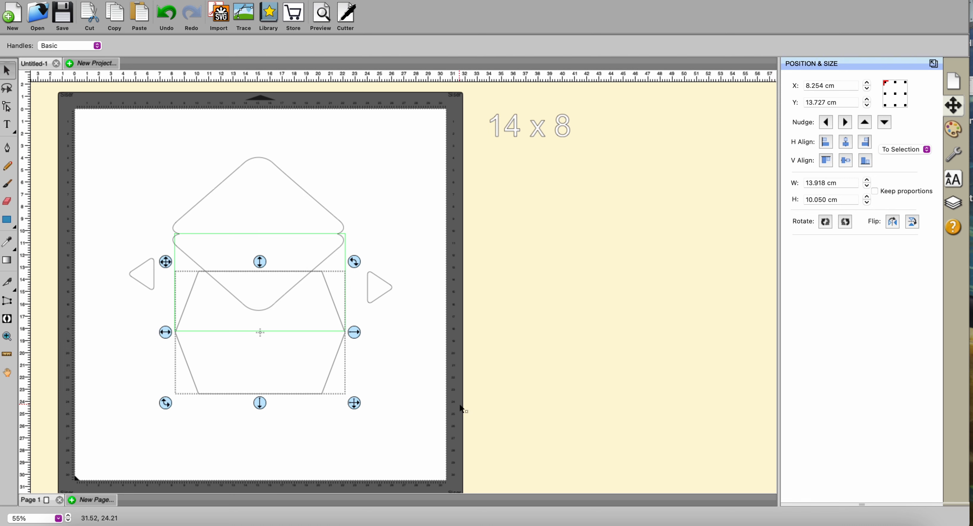
pyautogui.press('Up')
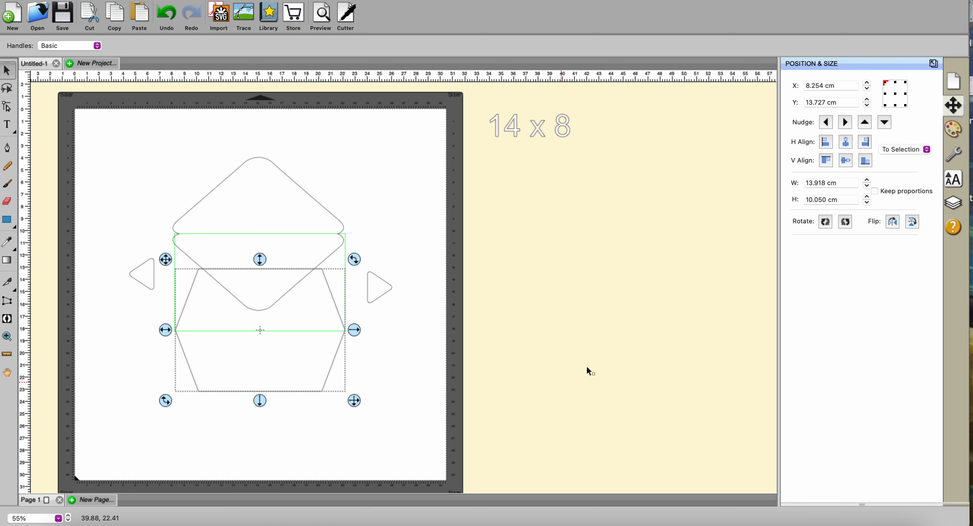
pyautogui.click(885, 123)
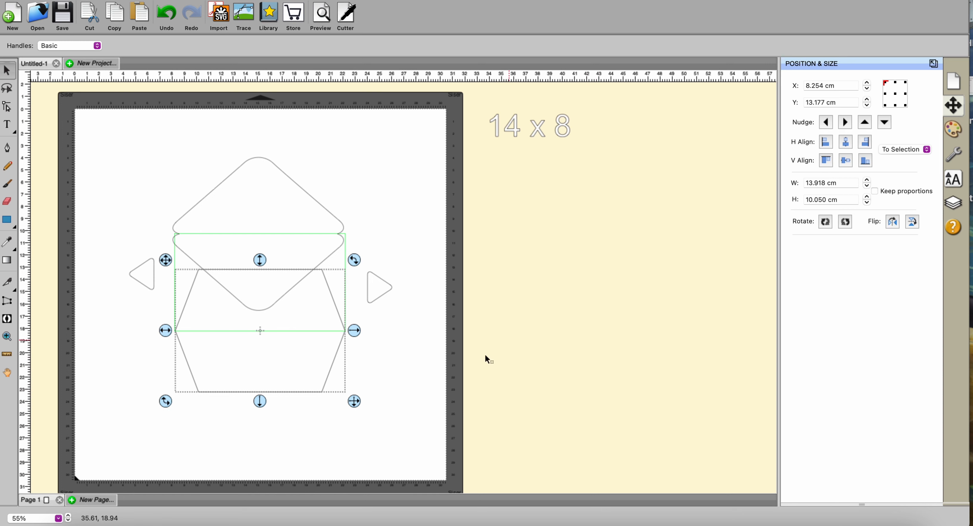
pyautogui.click(459, 374)
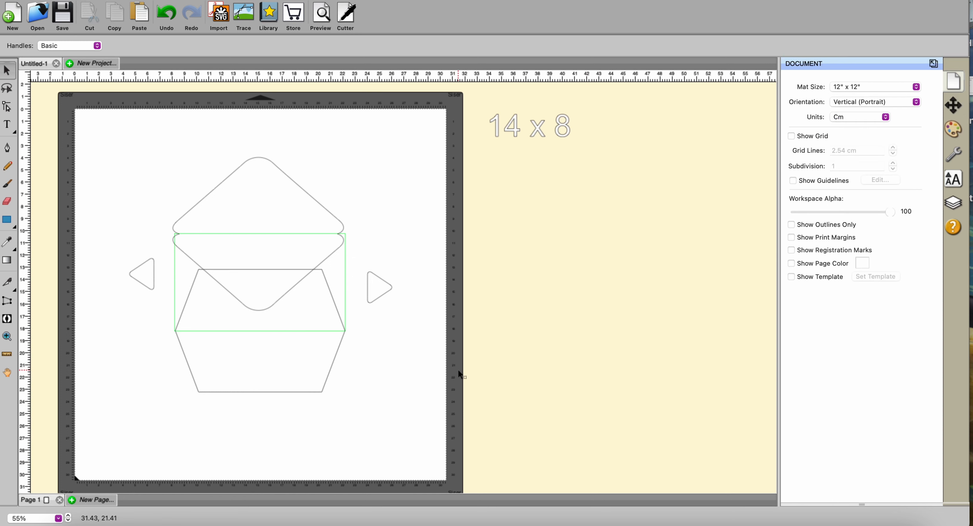
# Step: Resize the right-hand triangle proportionally to 8 cm high and place its flat side against the green rectangle's right edge
pyautogui.click(379, 302)
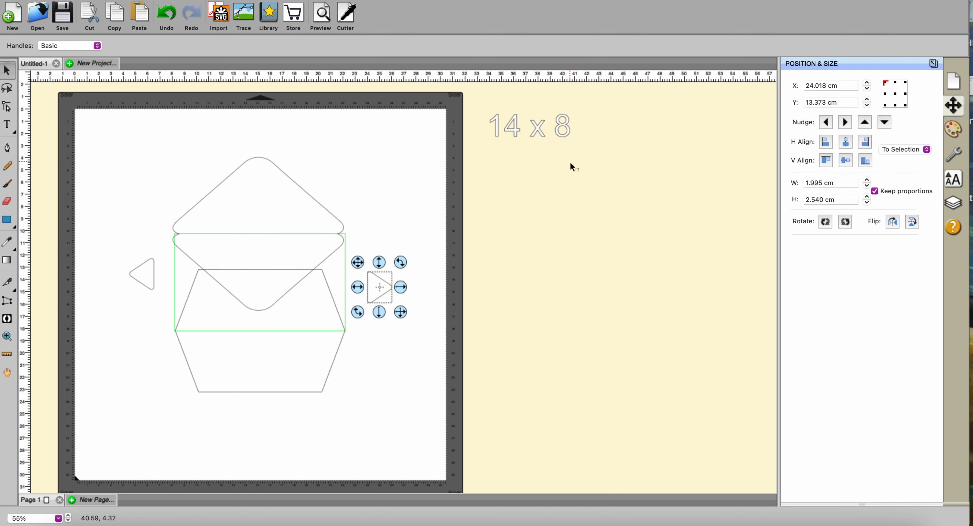
pyautogui.click(841, 199)
pyautogui.write('8')
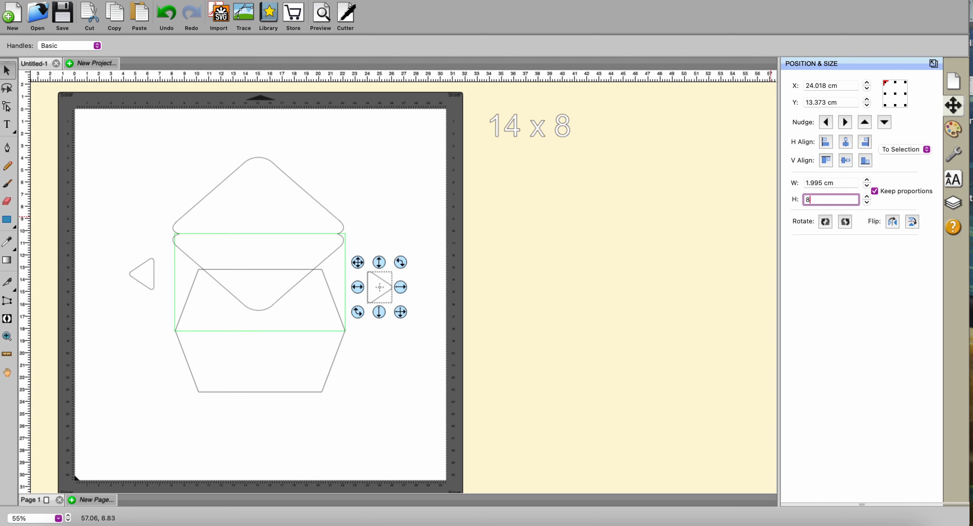
pyautogui.press('Return')
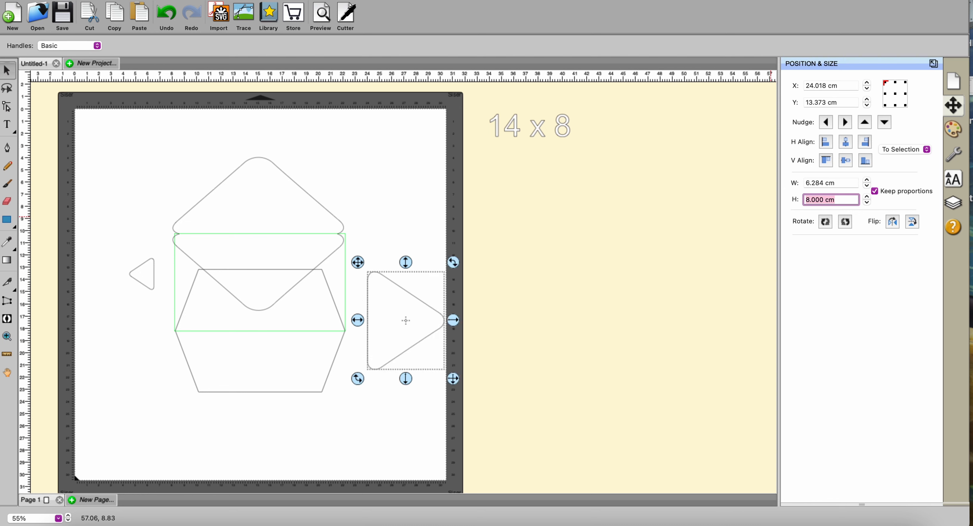
pyautogui.moveTo(422, 303); pyautogui.dragTo(397, 260)
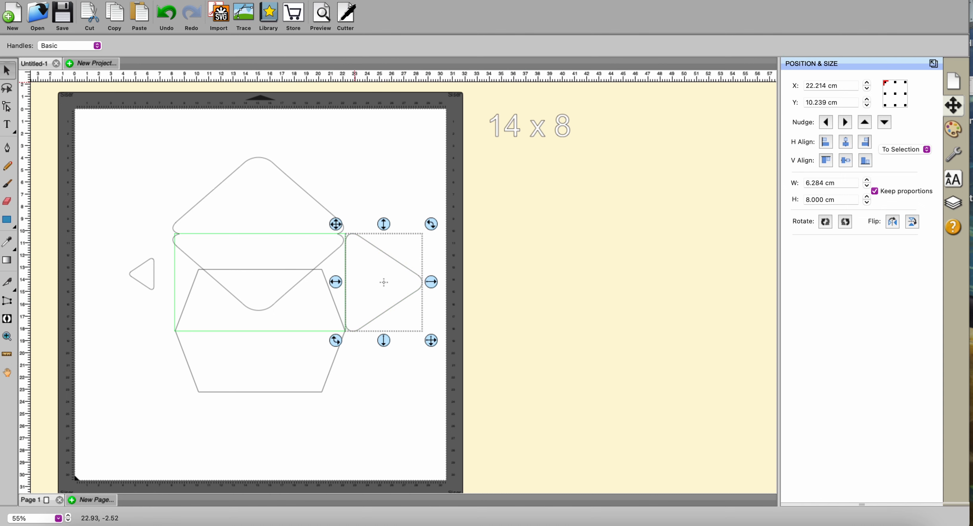
# Step: Apply the Symmetrical Mirror effect to the right-hand triangle, mirroring right to left with the center X at about 22.31 cm
pyautogui.click(313, 1)
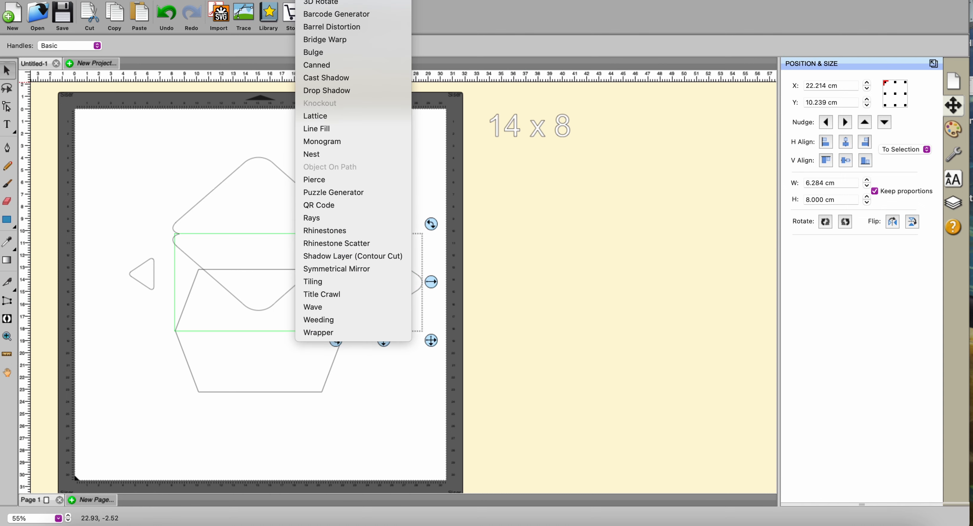
pyautogui.click(333, 268)
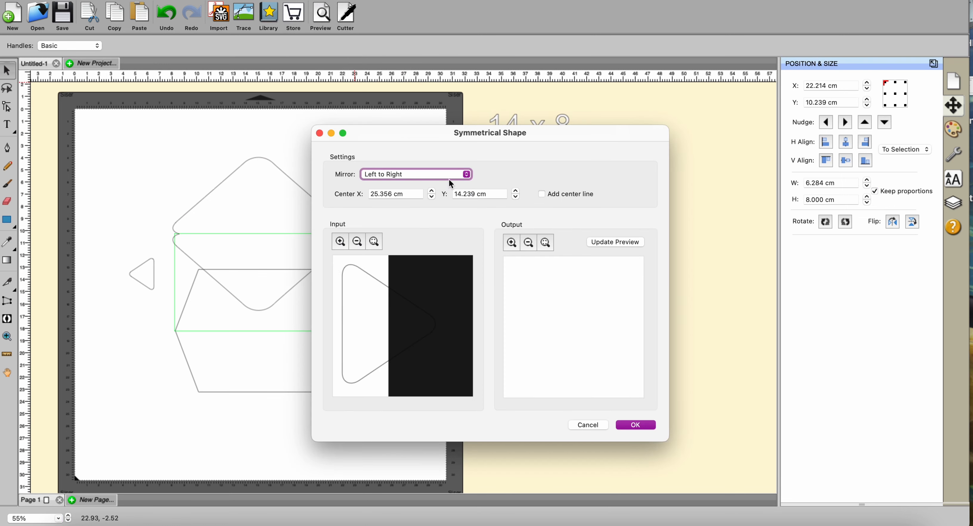
pyautogui.click(466, 174)
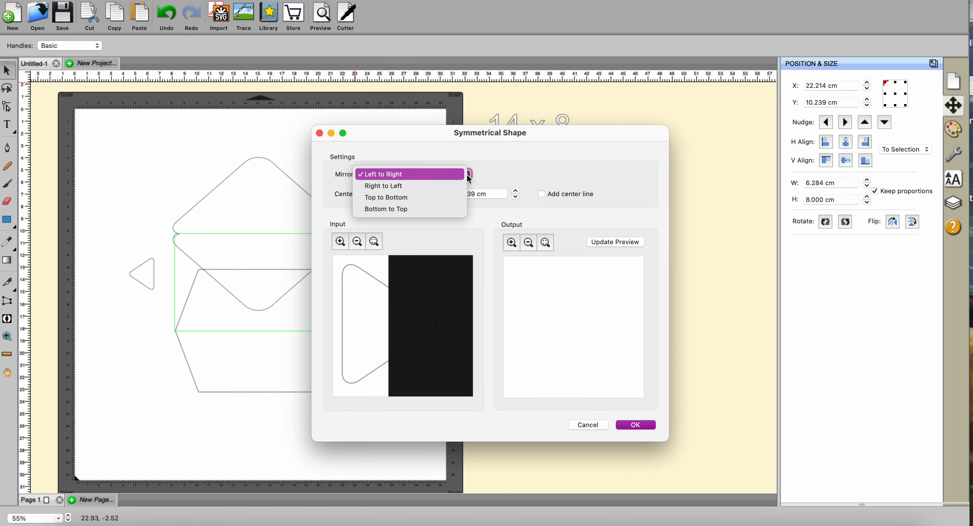
pyautogui.click(415, 187)
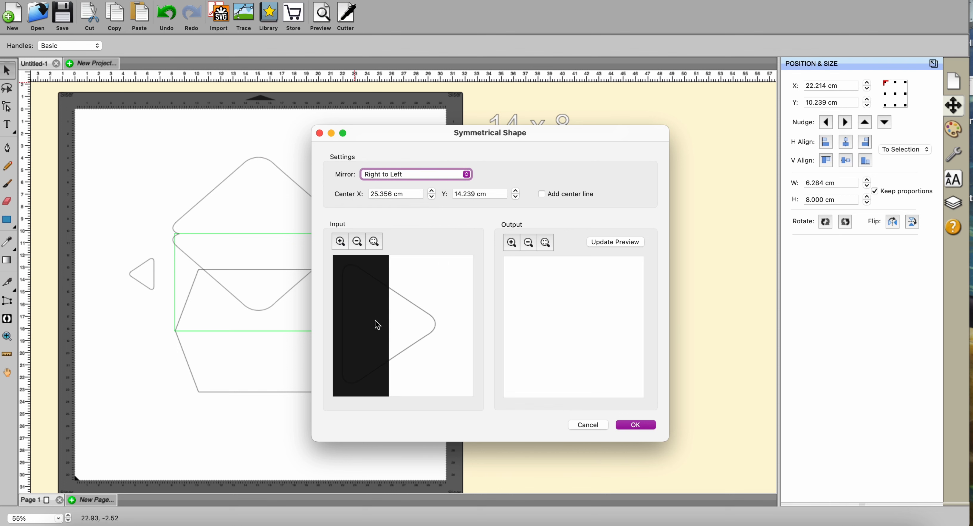
pyautogui.moveTo(389, 328); pyautogui.dragTo(320, 333)
pyautogui.click(596, 244)
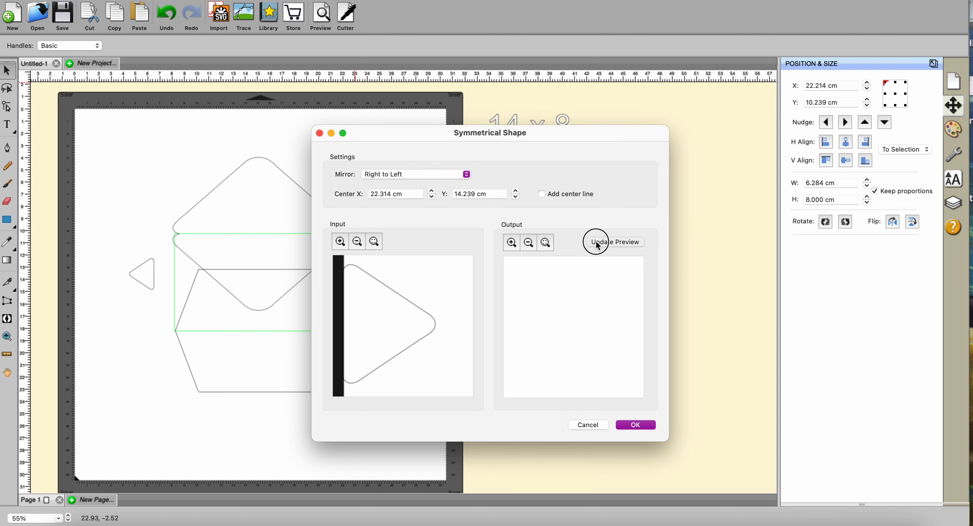
pyautogui.click(630, 423)
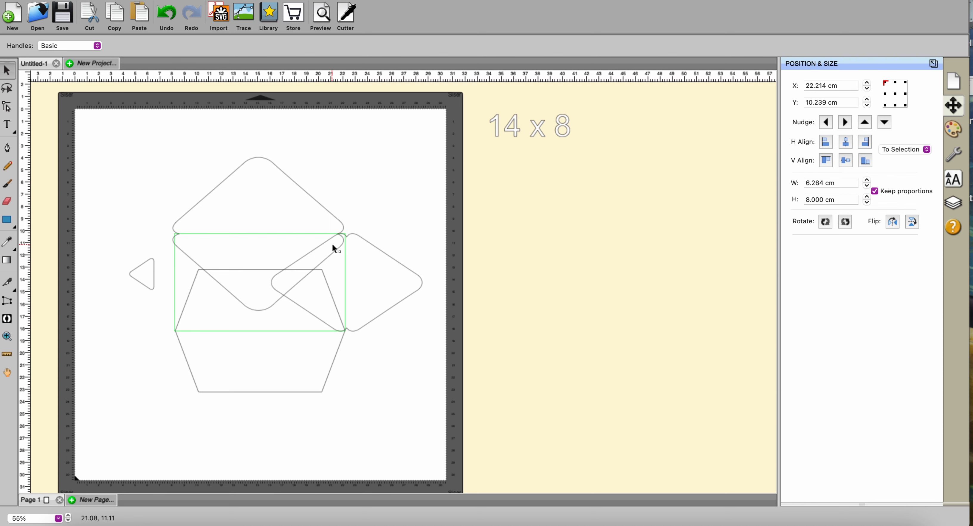
# Step: Without keeping proportions, narrow the mirrored side diamond to 10.87 cm and move it to X 16.73 cm, centered on the rectangle's right edge
pyautogui.click(275, 284)
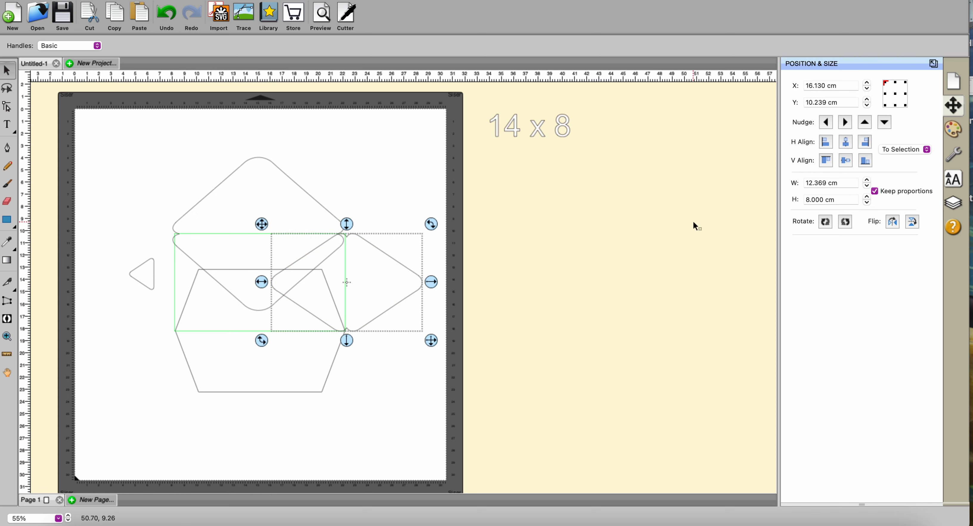
pyautogui.click(876, 192)
pyautogui.click(868, 185)
pyautogui.click(868, 185)
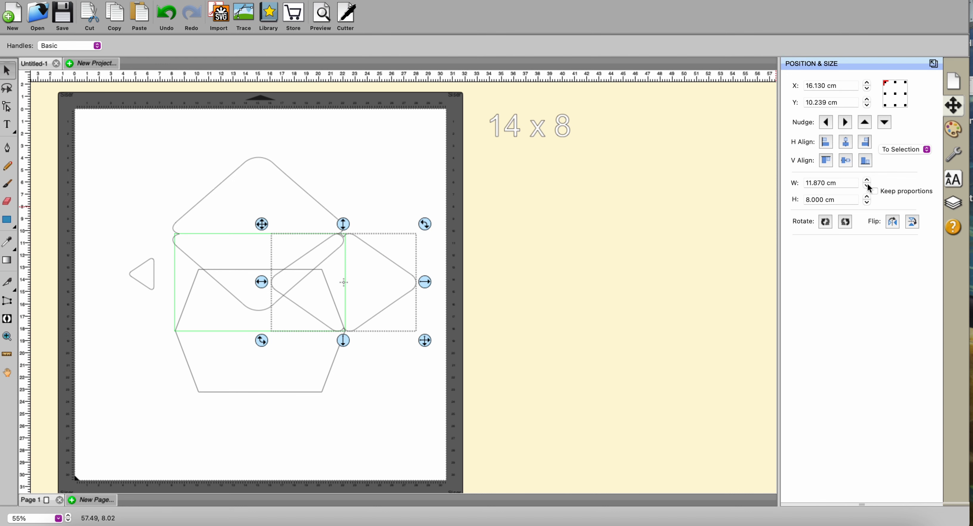
pyautogui.click(868, 186)
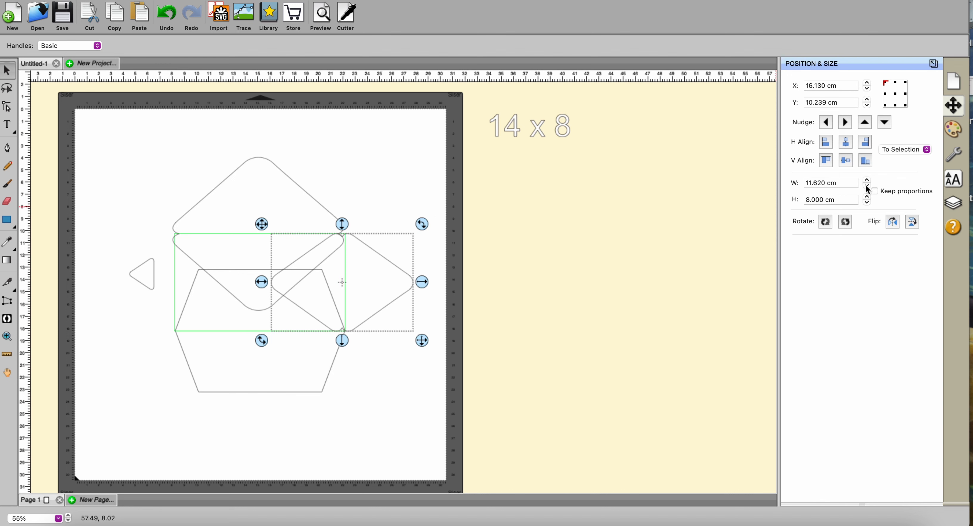
pyautogui.press('Right')
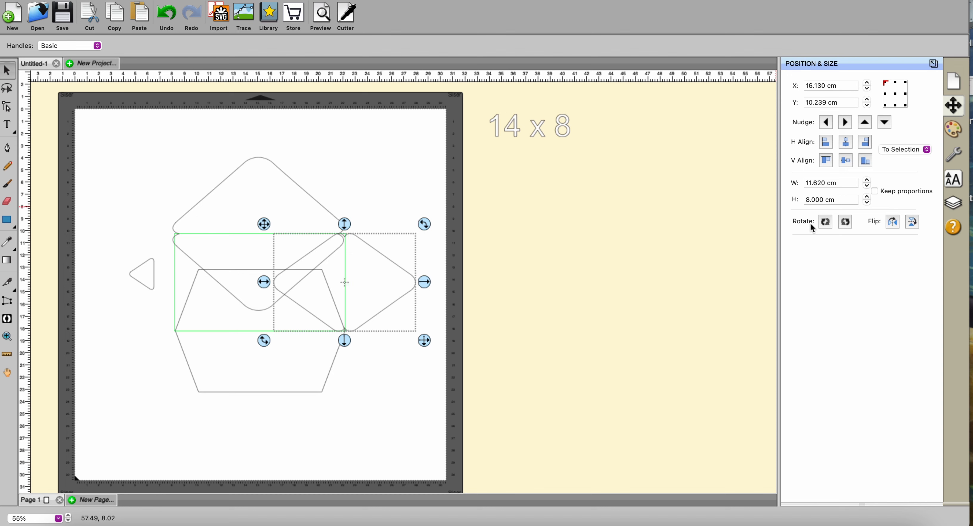
pyautogui.click(868, 185)
pyautogui.click(868, 185)
pyautogui.click(869, 185)
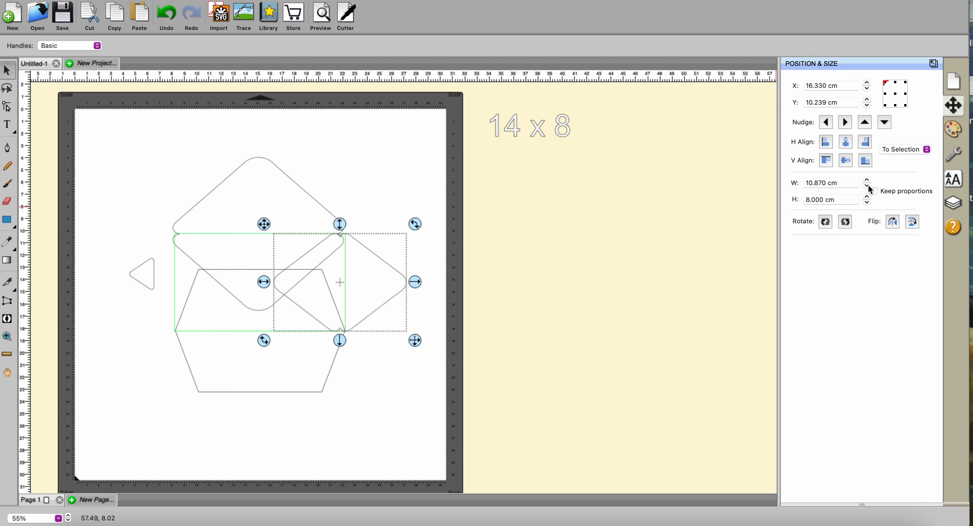
pyautogui.press('Right')
pyautogui.press('Right')
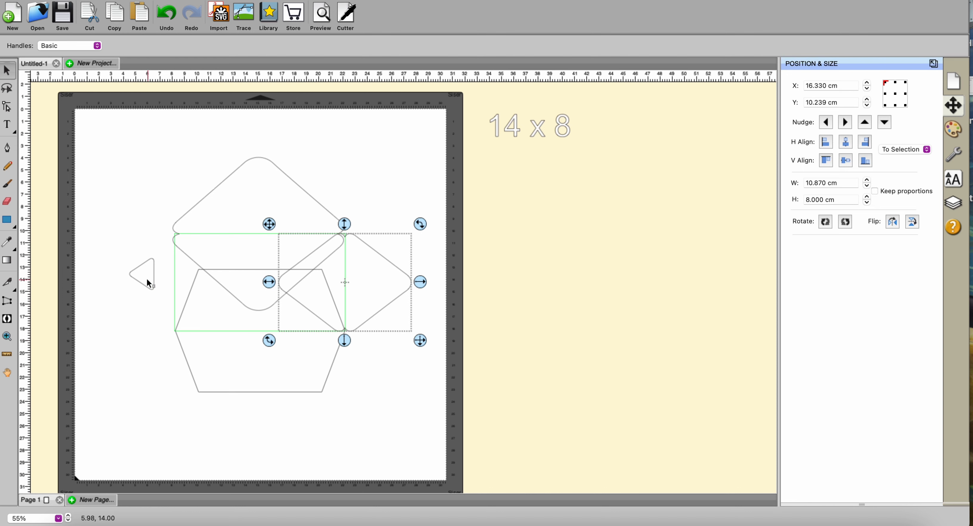
# Step: Delete the small triangle left of the rectangle and paste a copy of the right side diamond in place
pyautogui.click(157, 281)
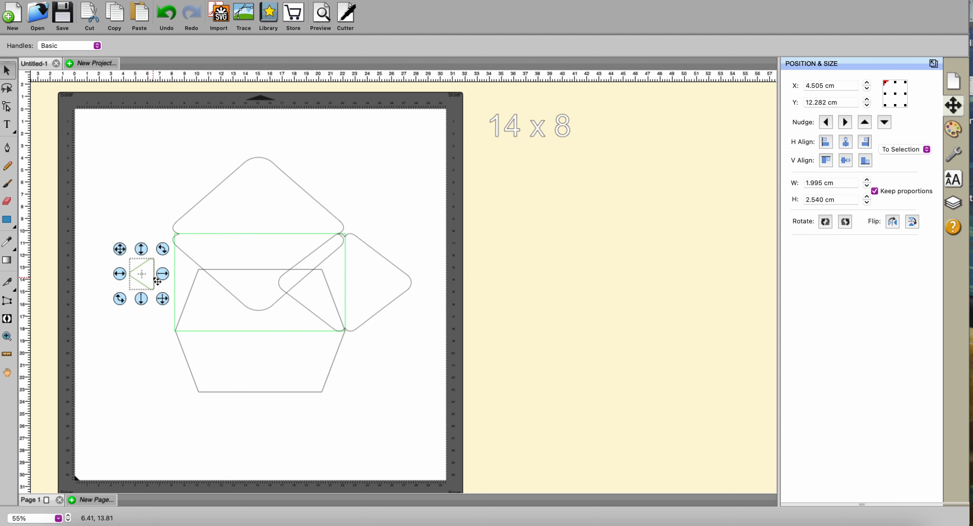
pyautogui.click(153, 277)
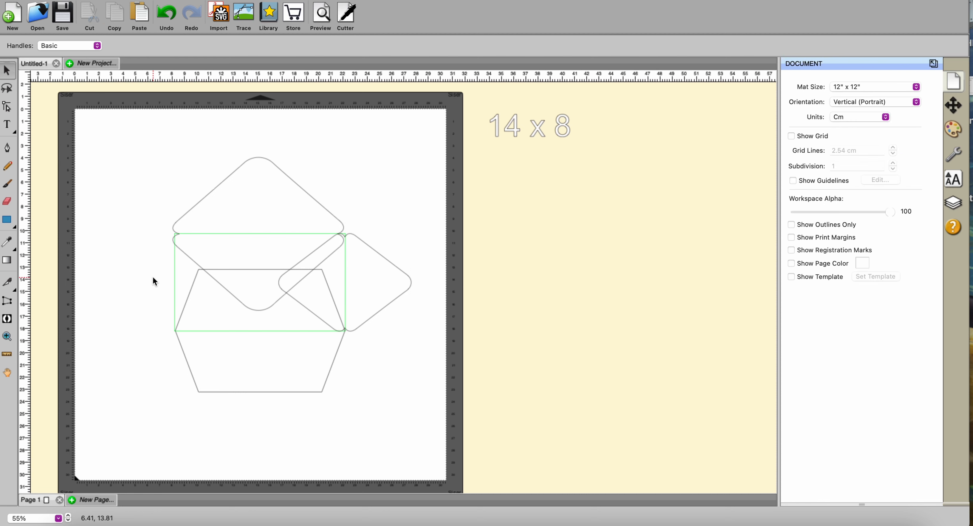
pyautogui.click(407, 295)
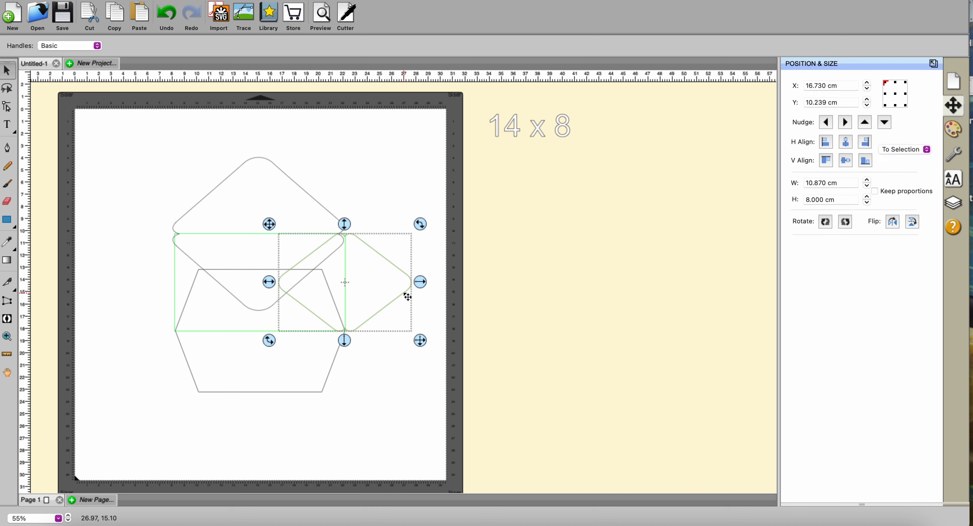
pyautogui.rightClick(407, 297)
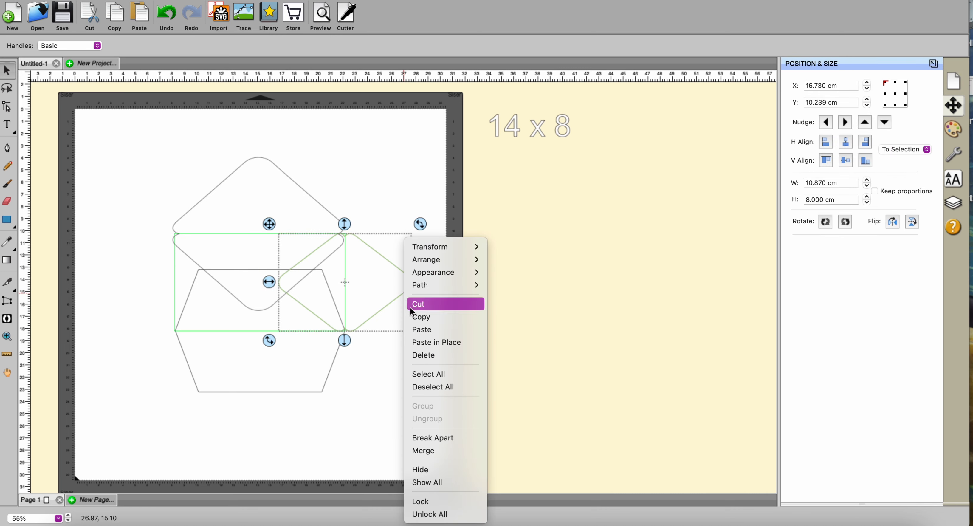
pyautogui.click(415, 319)
pyautogui.rightClick(484, 276)
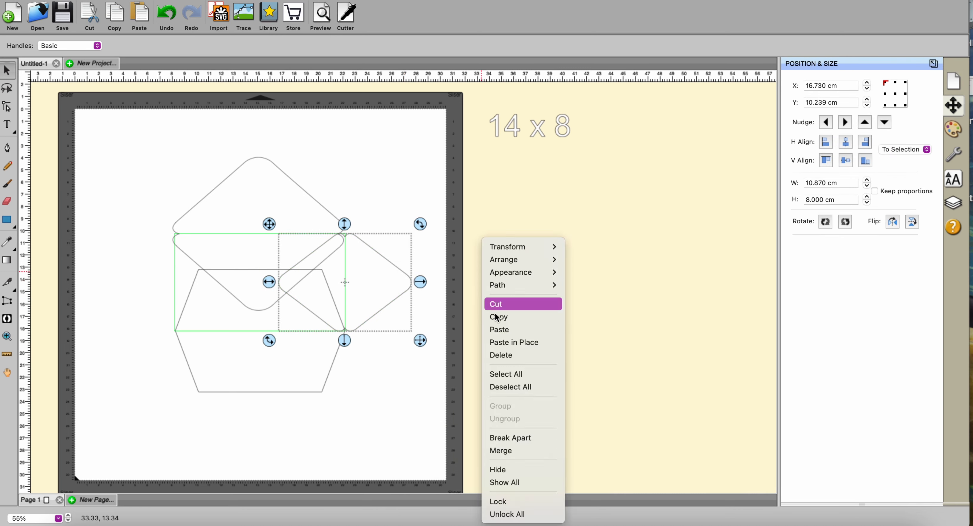
pyautogui.click(504, 345)
# Step: Move the copied diamond horizontally to X 2.73 cm so it is centered on the green rectangle's left edge
pyautogui.press('Left')
pyautogui.press('Left')
pyautogui.press('Left')
pyautogui.press('Left')
pyautogui.press('Left')
pyautogui.press('Left')
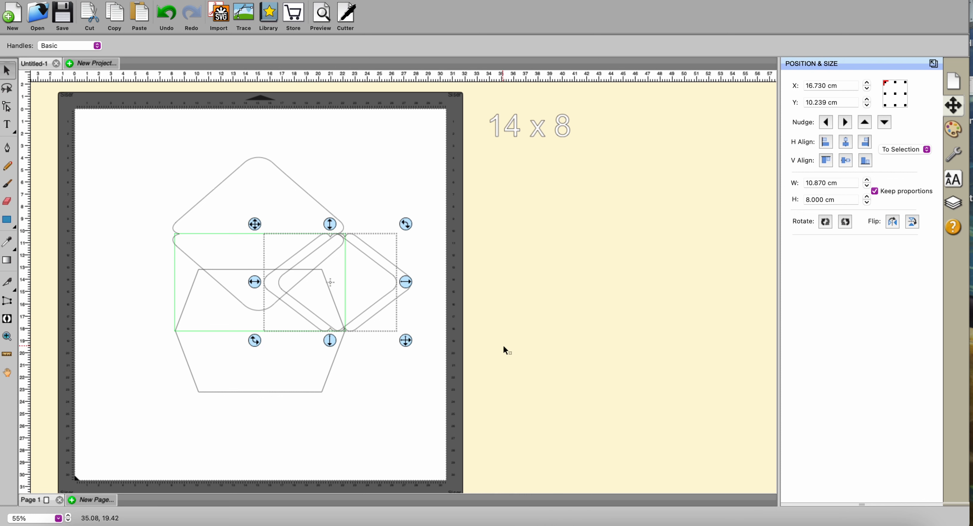
pyautogui.press('Left')
pyautogui.press('Left')
pyautogui.press('Left')
pyautogui.press('Left')
pyautogui.press('Left')
pyautogui.press('Left')
pyautogui.press('Left')
pyautogui.press('Left')
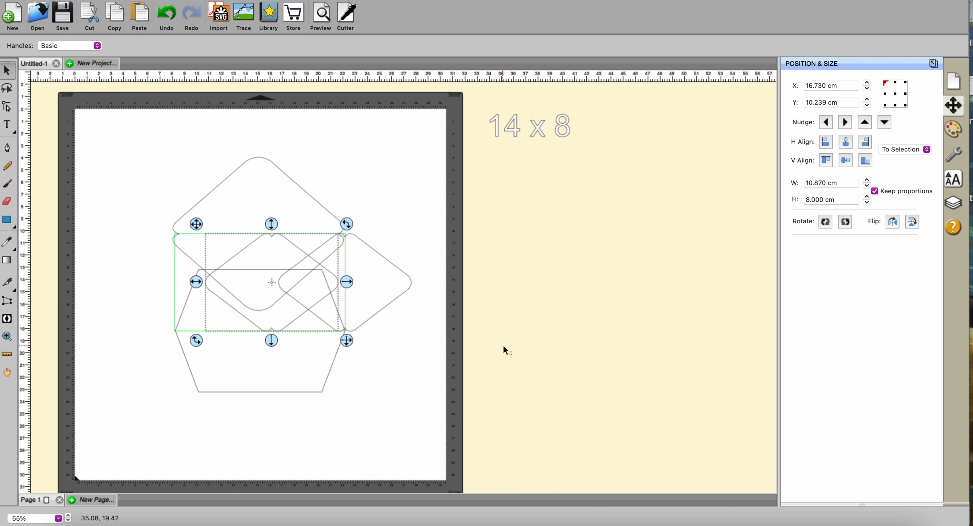
pyautogui.press('Left')
pyautogui.press('Left')
pyautogui.press('Left')
pyautogui.press('Left')
pyautogui.press('Left')
pyautogui.press('Left')
pyautogui.press('Left')
pyautogui.press('Left')
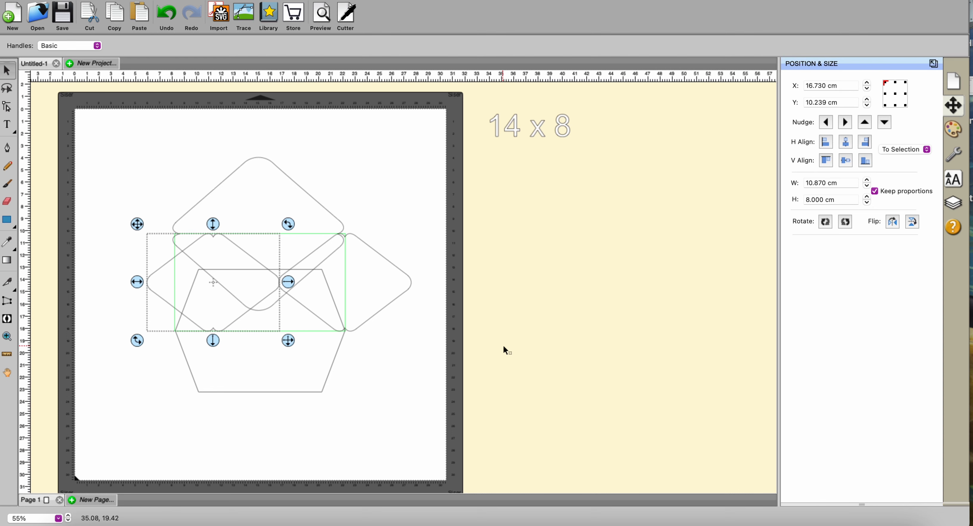
pyautogui.press('Left')
pyautogui.press('Left')
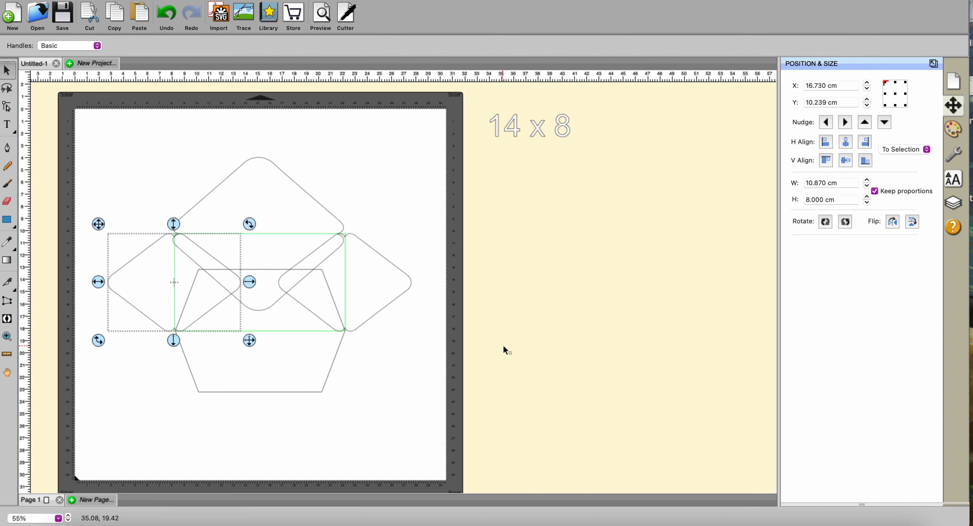
pyautogui.click(409, 415)
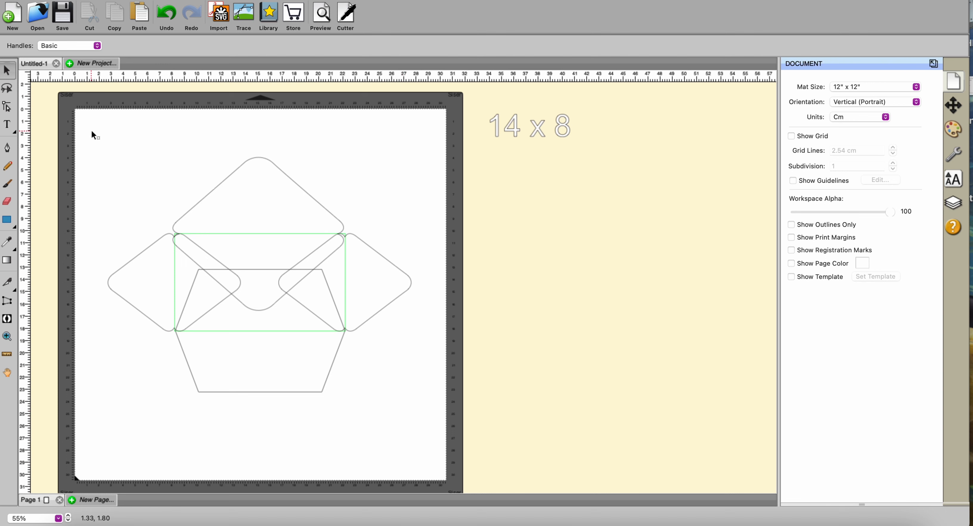
# Step: Unite all the overlapping flap shapes around the locked rectangle into a single envelope outline
pyautogui.moveTo(84, 128); pyautogui.dragTo(447, 464)
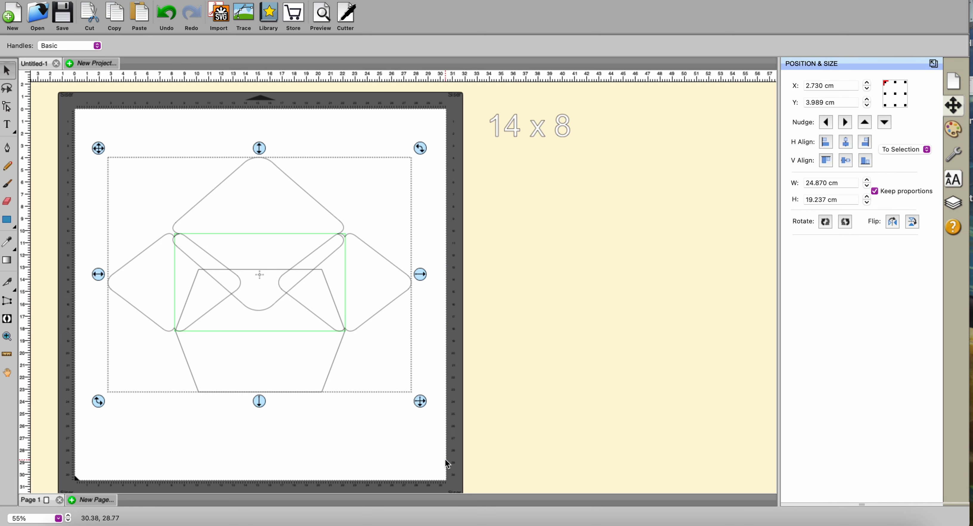
pyautogui.click(211, 1)
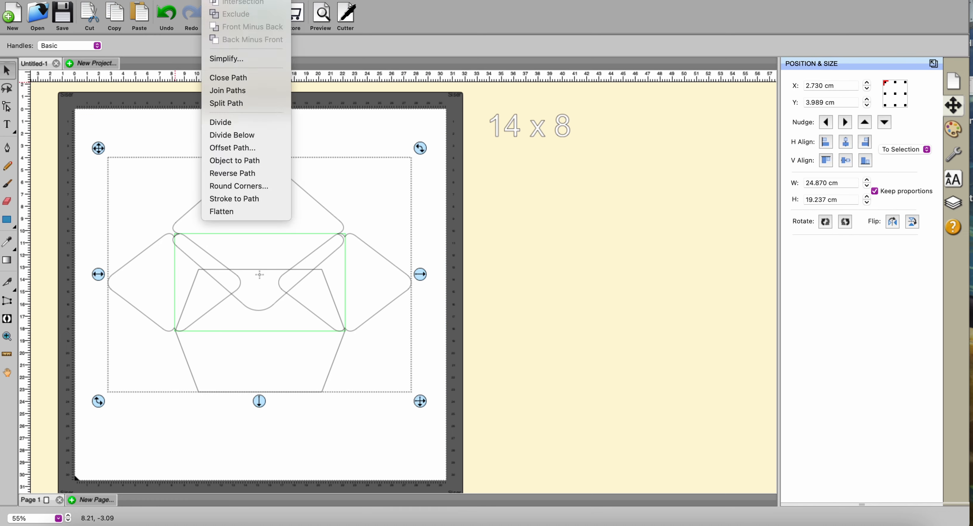
pyautogui.click(231, 0)
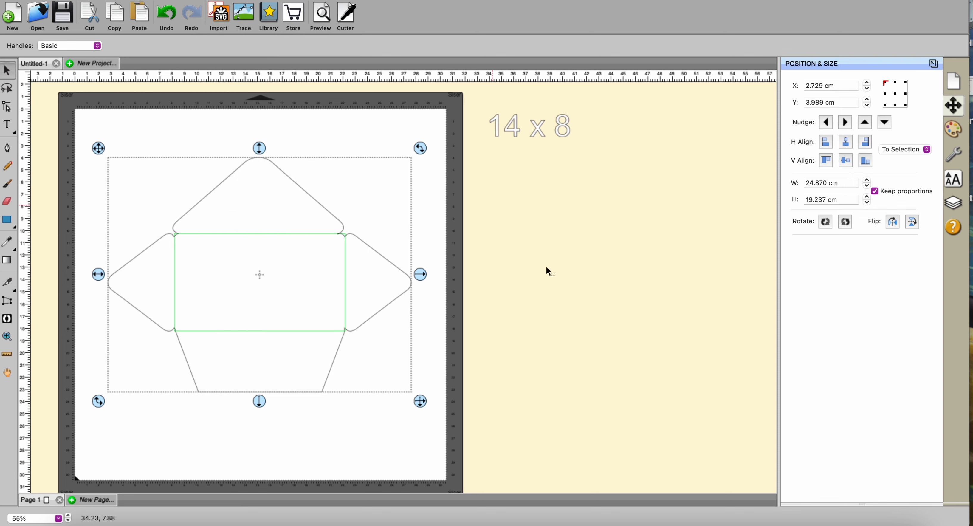
# Step: Create a 0.400 cm shadow layer, outline only, around the united envelope outline
pyautogui.click(617, 352)
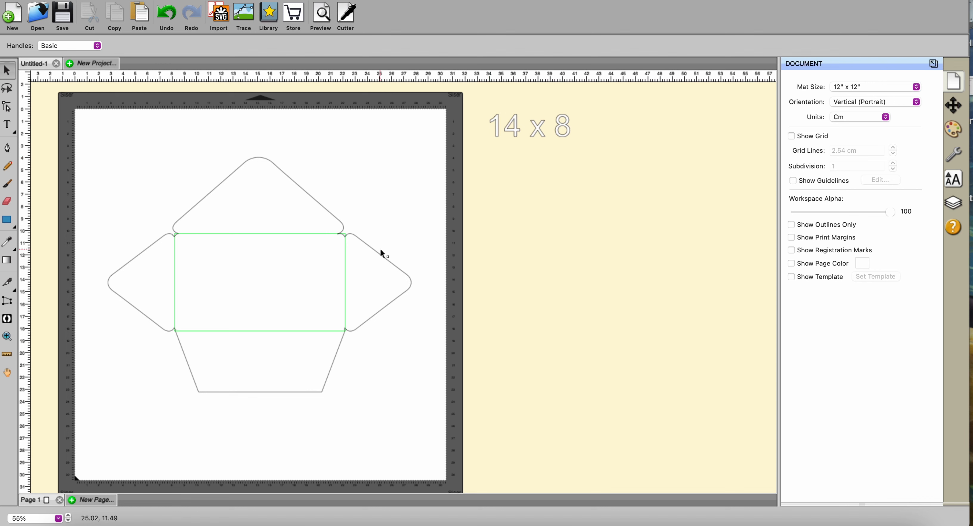
pyautogui.click(384, 259)
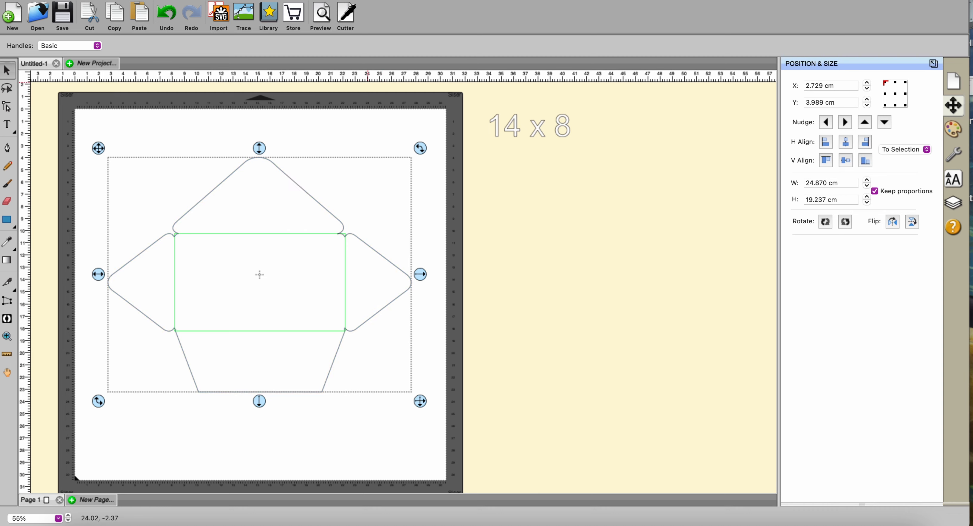
pyautogui.click(314, 0)
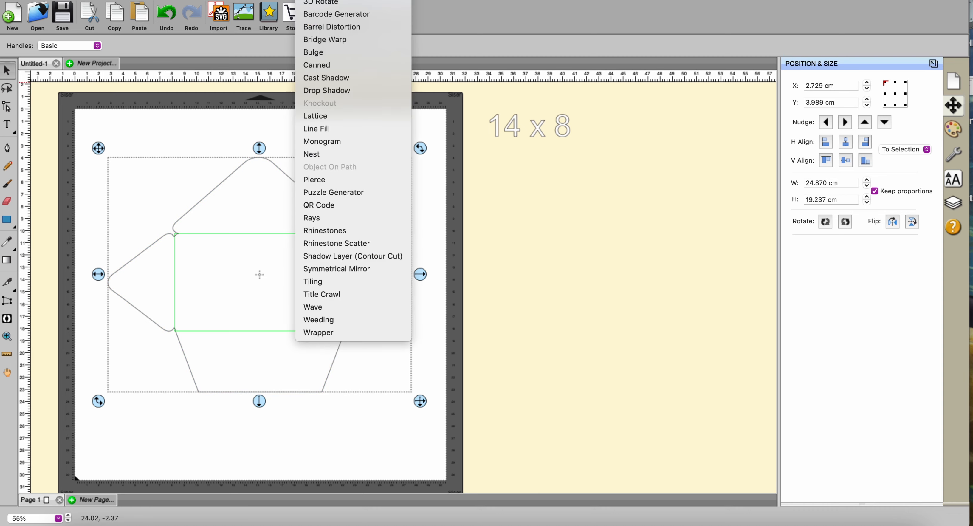
pyautogui.click(362, 257)
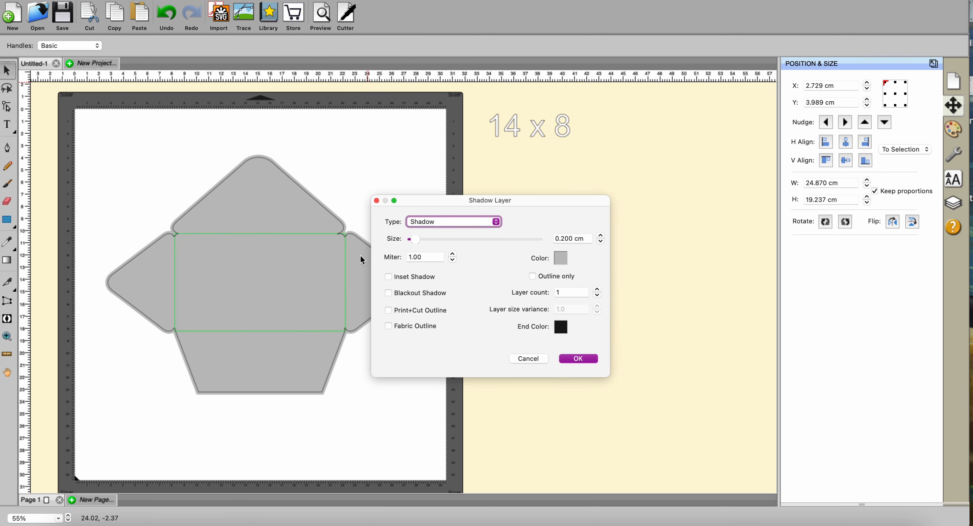
pyautogui.click(602, 235)
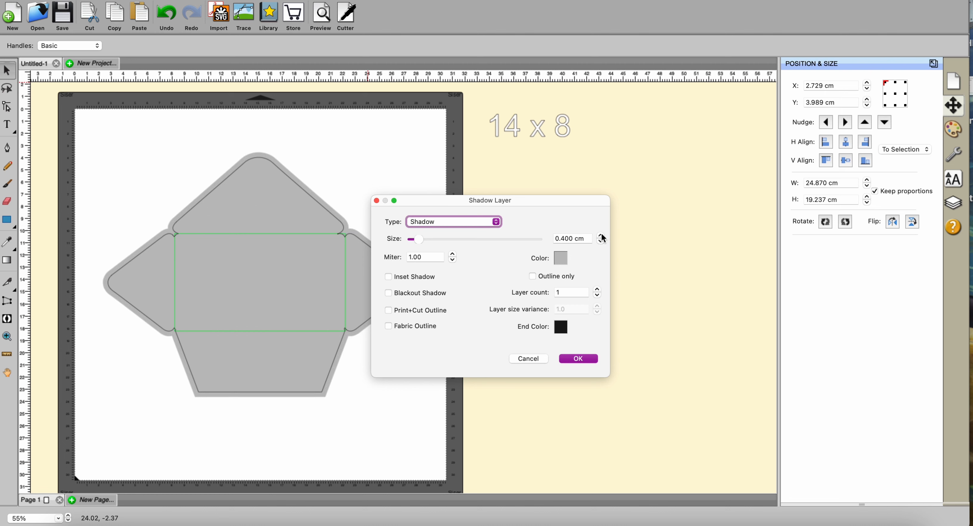
pyautogui.click(533, 276)
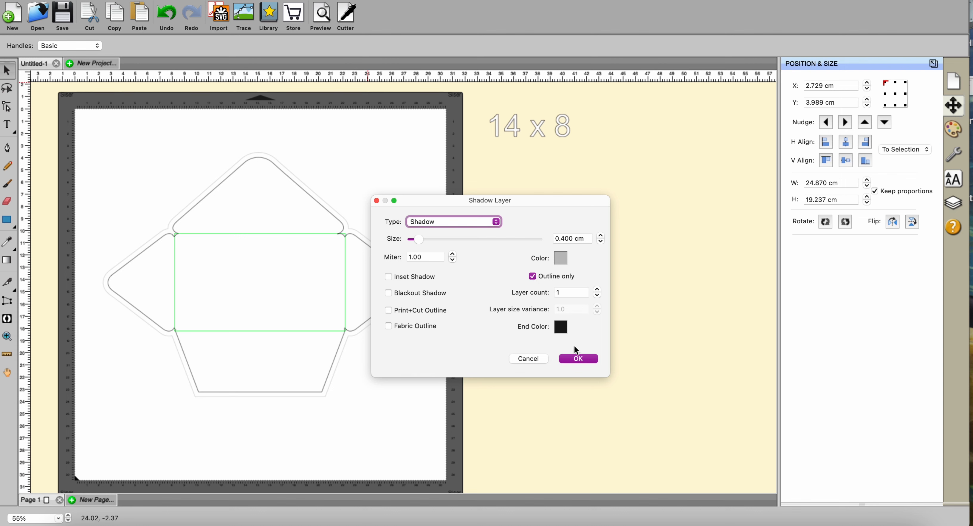
pyautogui.click(578, 358)
pyautogui.click(577, 360)
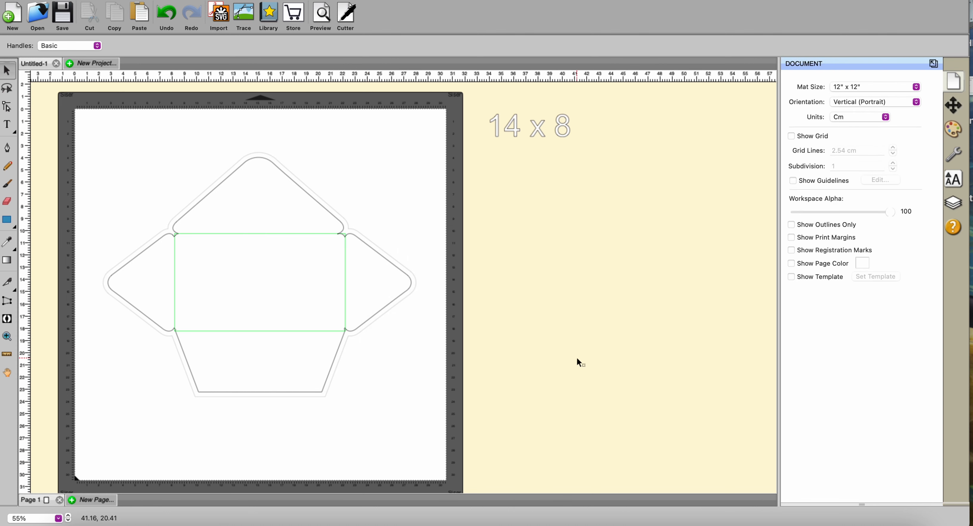
# Step: Move the original inner envelope outline off the mat to about X 32.9 cm, Y 7.7 cm, leaving the shadow outline around the green rectangle
pyautogui.moveTo(409, 287); pyautogui.dragTo(777, 333)
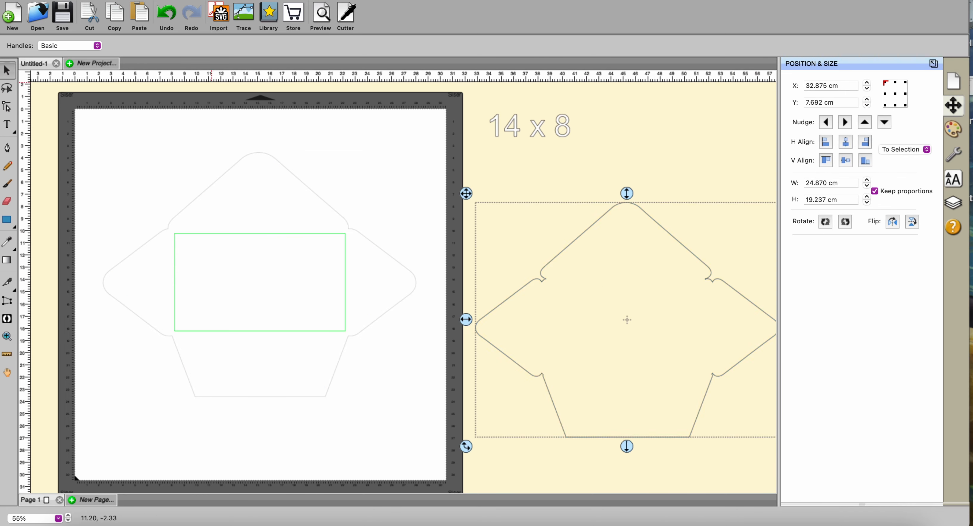
pyautogui.click(181, 0)
pyautogui.click(186, 218)
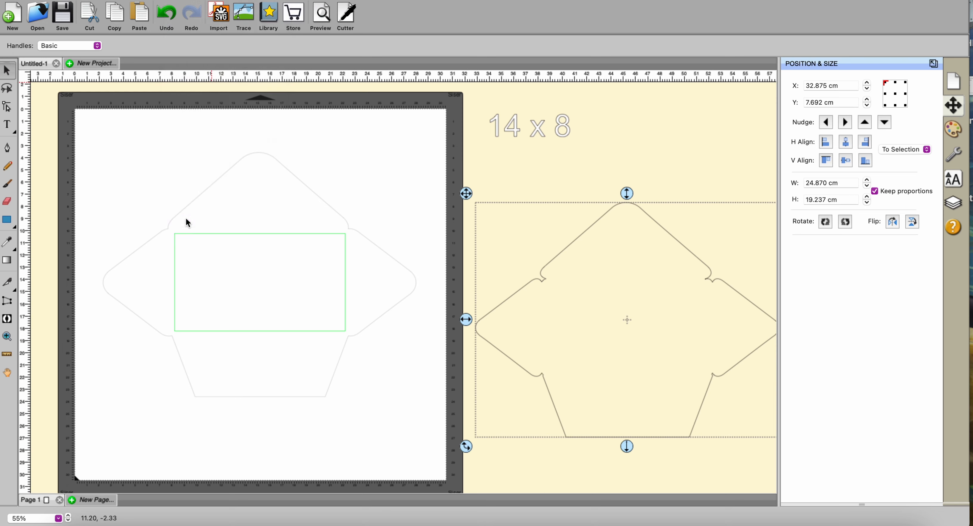